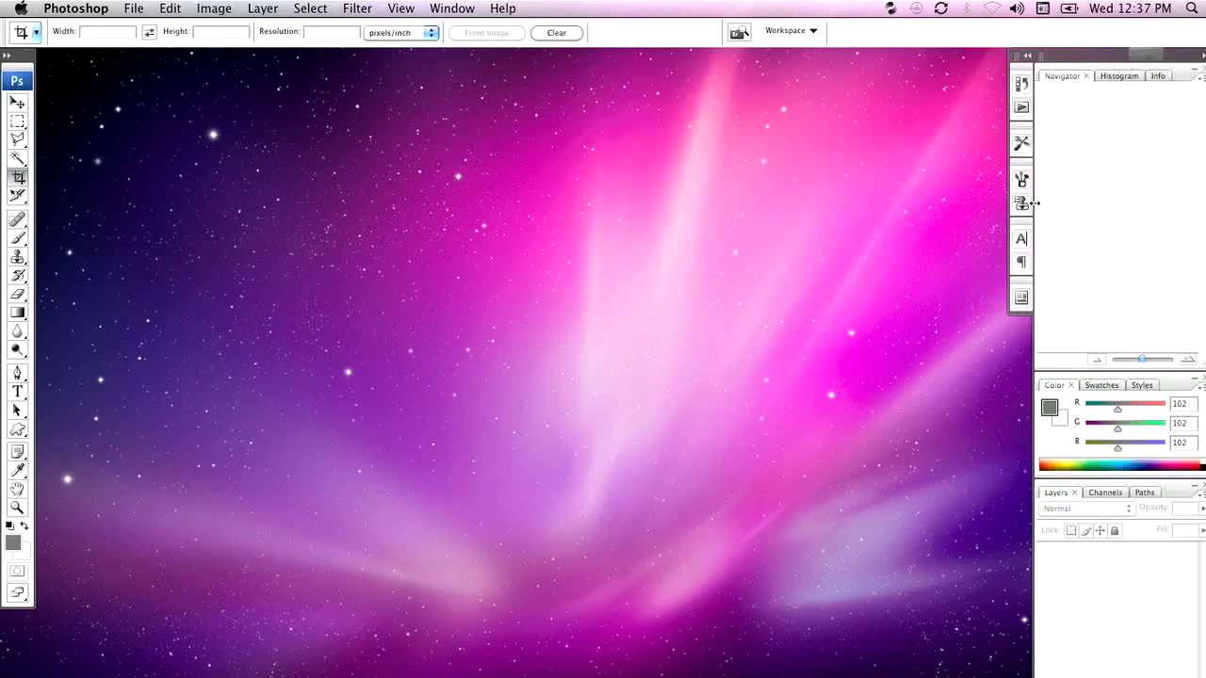
Step: Open Sample Photograph.jpg from the Desktop as a new single-layer document
{"action": "left_click", "coordinate": [130, 7]}
{"action": "left_click", "coordinate": [151, 50]}
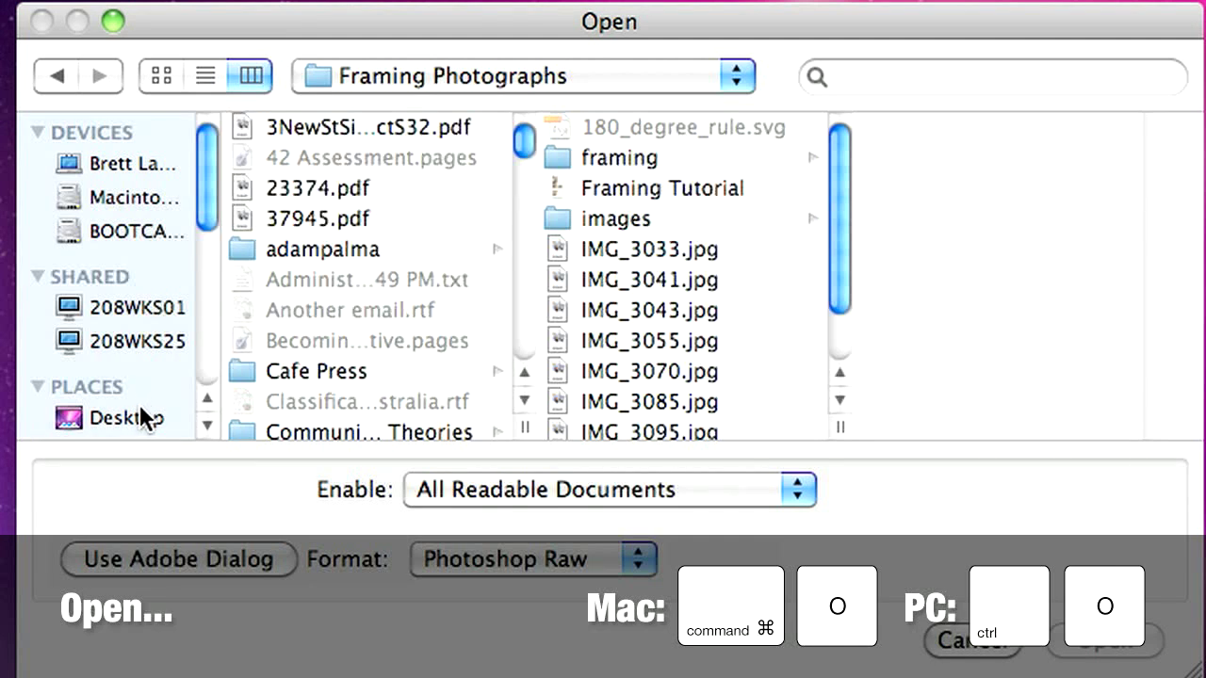
{"action": "left_click", "coordinate": [141, 417]}
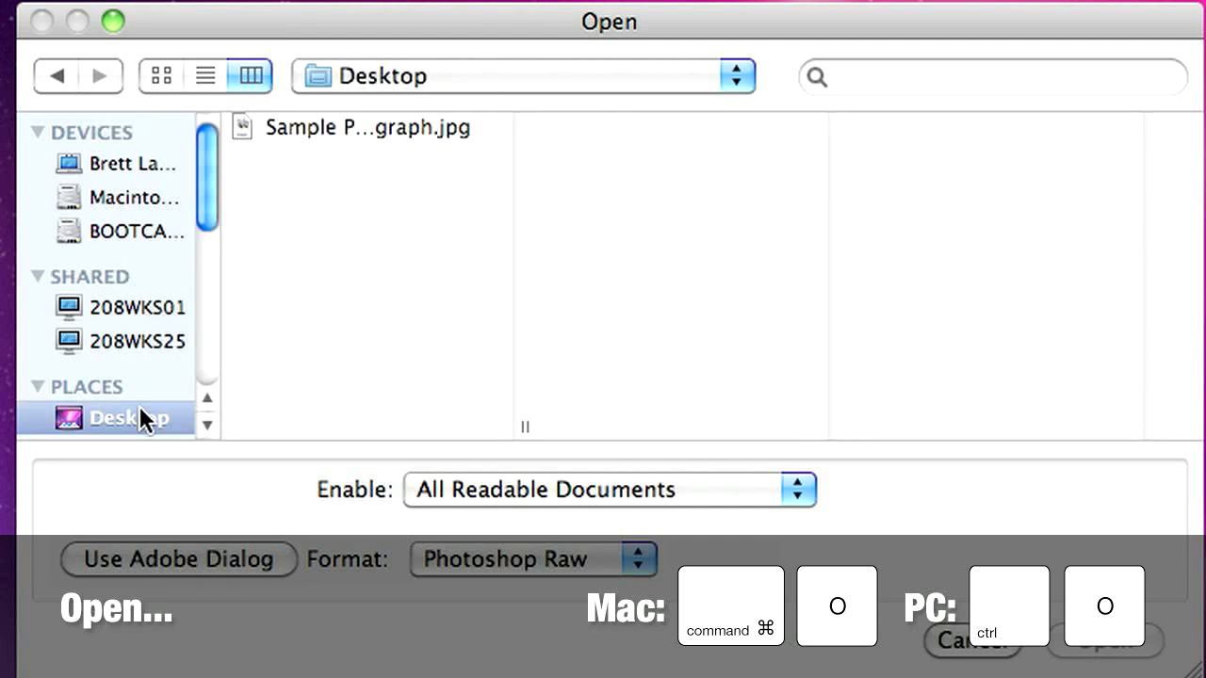
{"action": "left_click", "coordinate": [391, 134]}
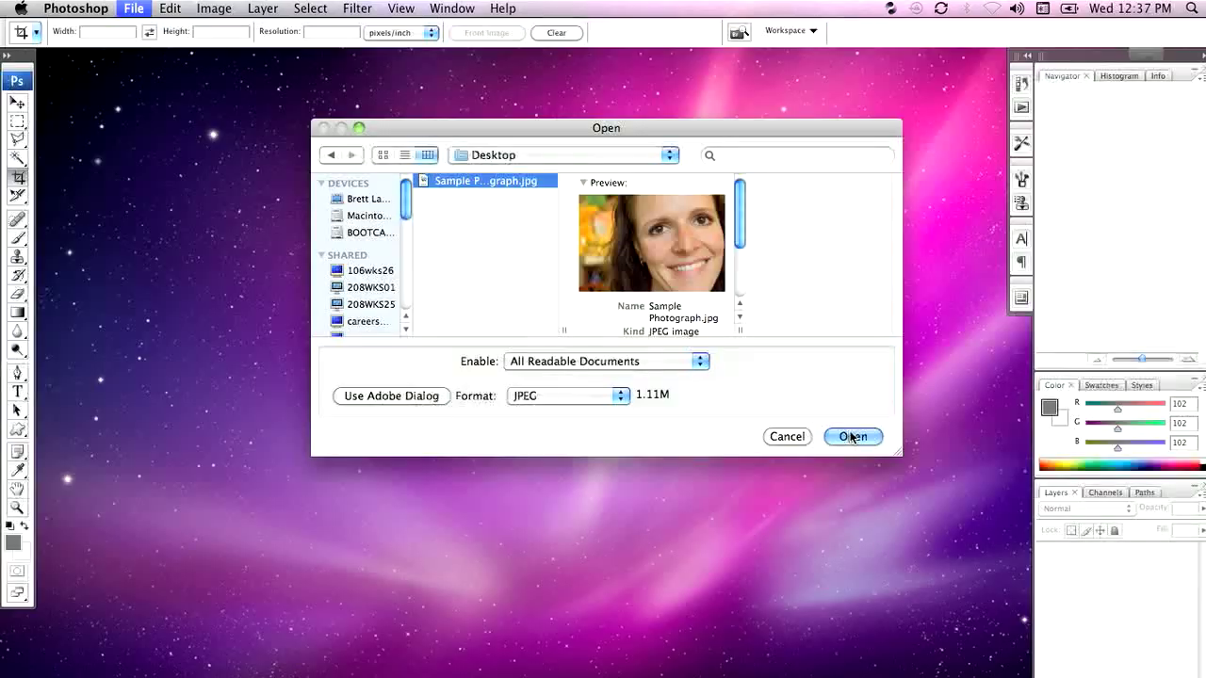
{"action": "left_click", "coordinate": [1104, 643]}
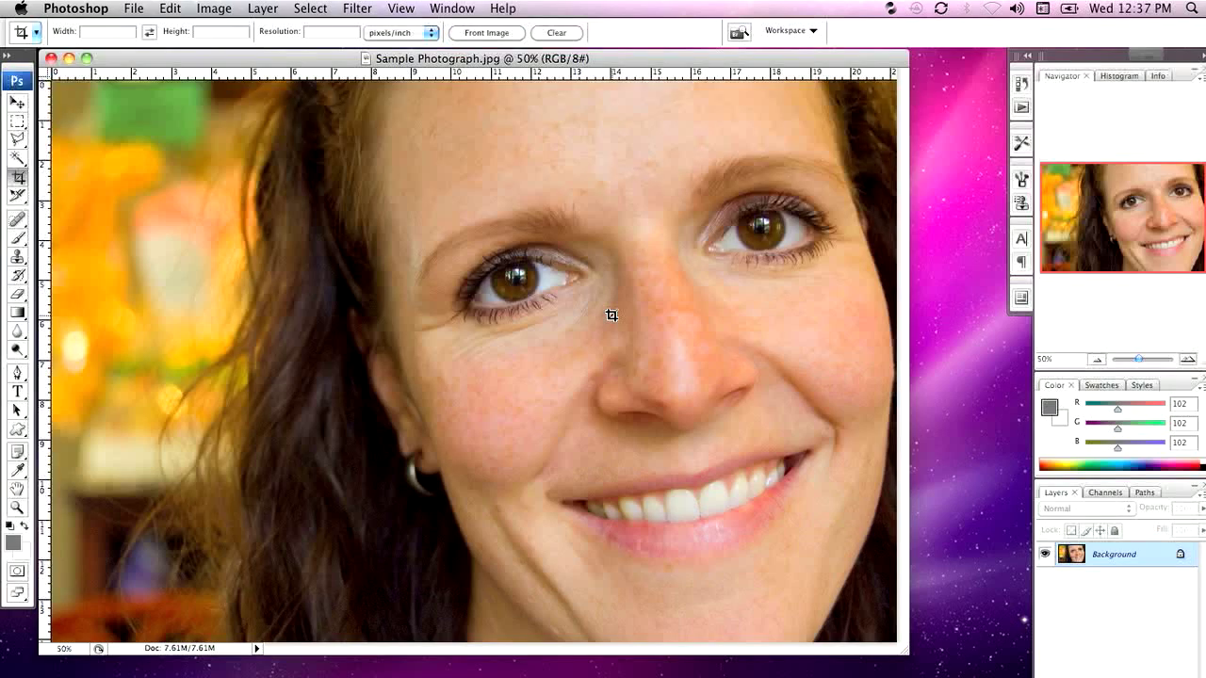
Step: Save the portrait in Photoshop format as Sample Photograph.psd on the Desktop
{"action": "left_click", "coordinate": [140, 10]}
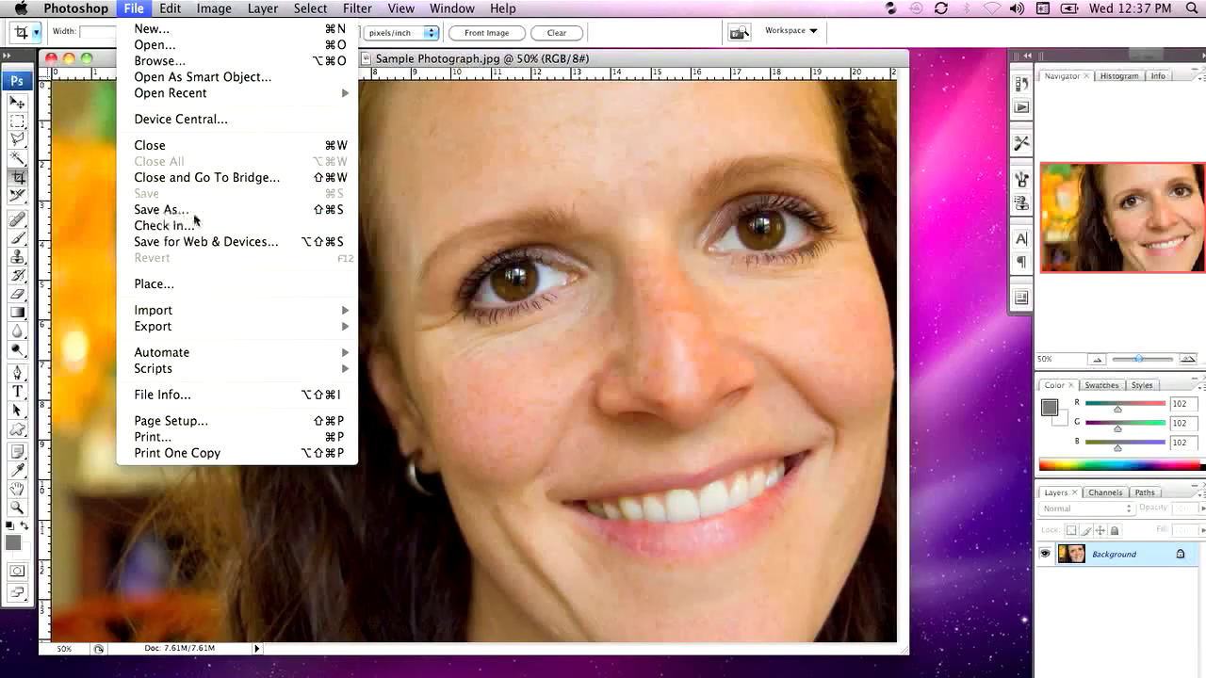
{"action": "left_click", "coordinate": [424, 471]}
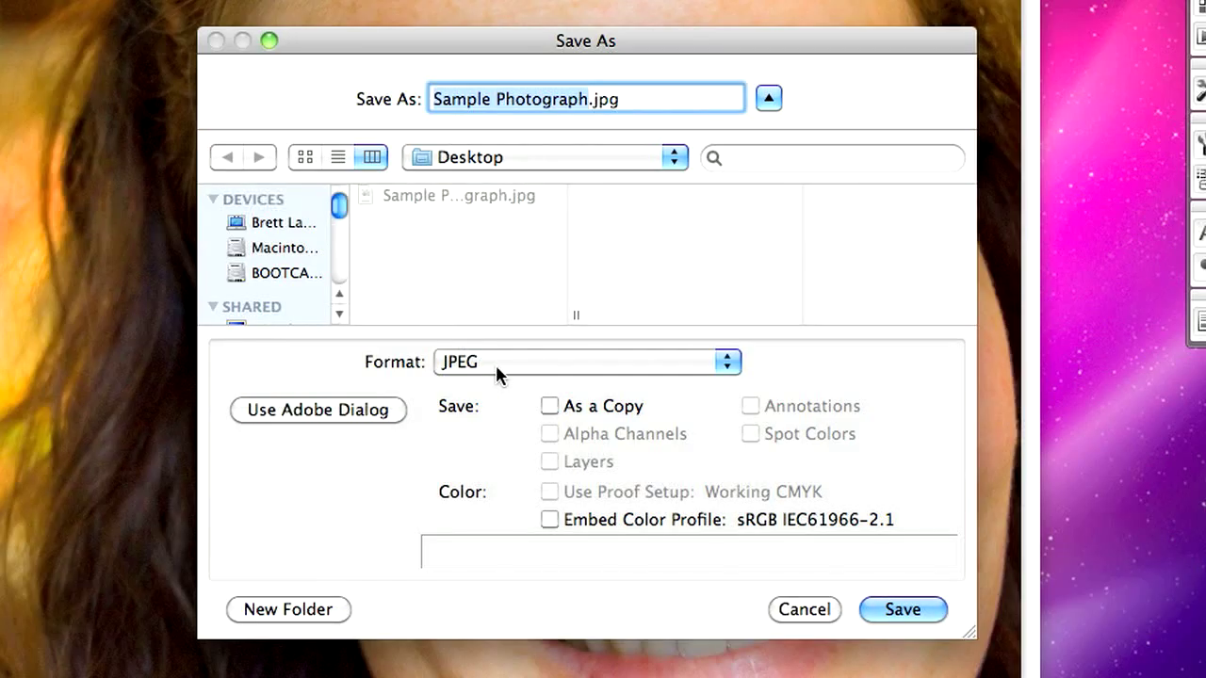
{"action": "left_click", "coordinate": [495, 362]}
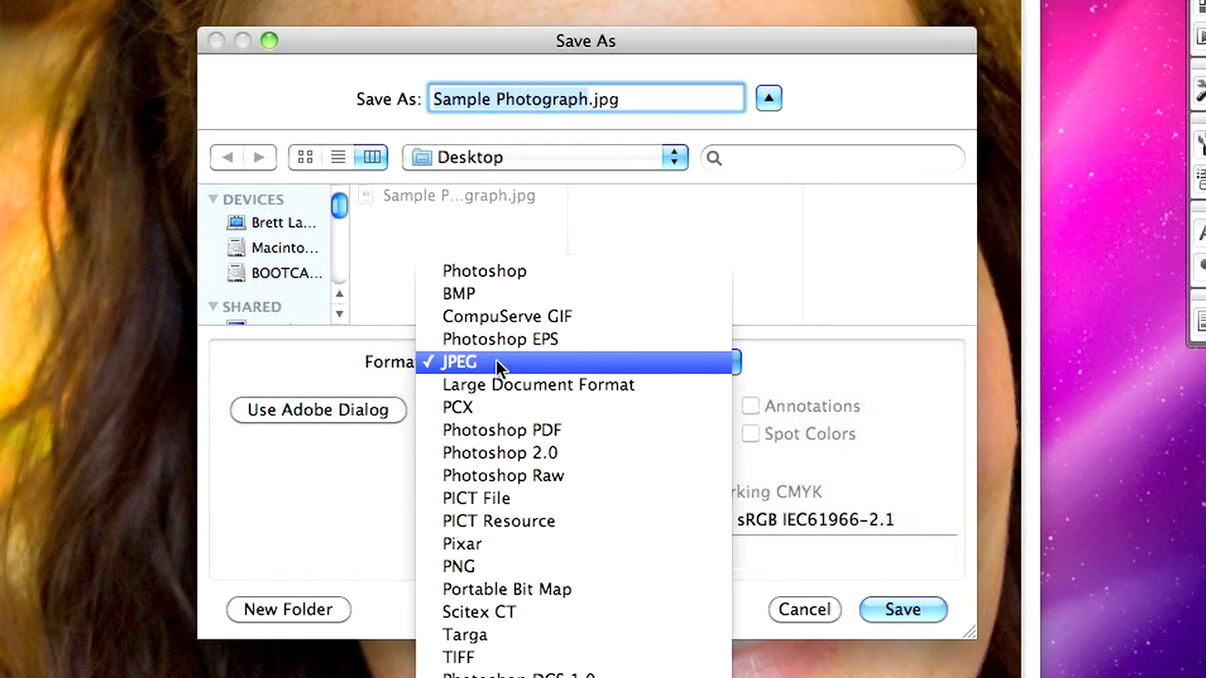
{"action": "left_click", "coordinate": [509, 270]}
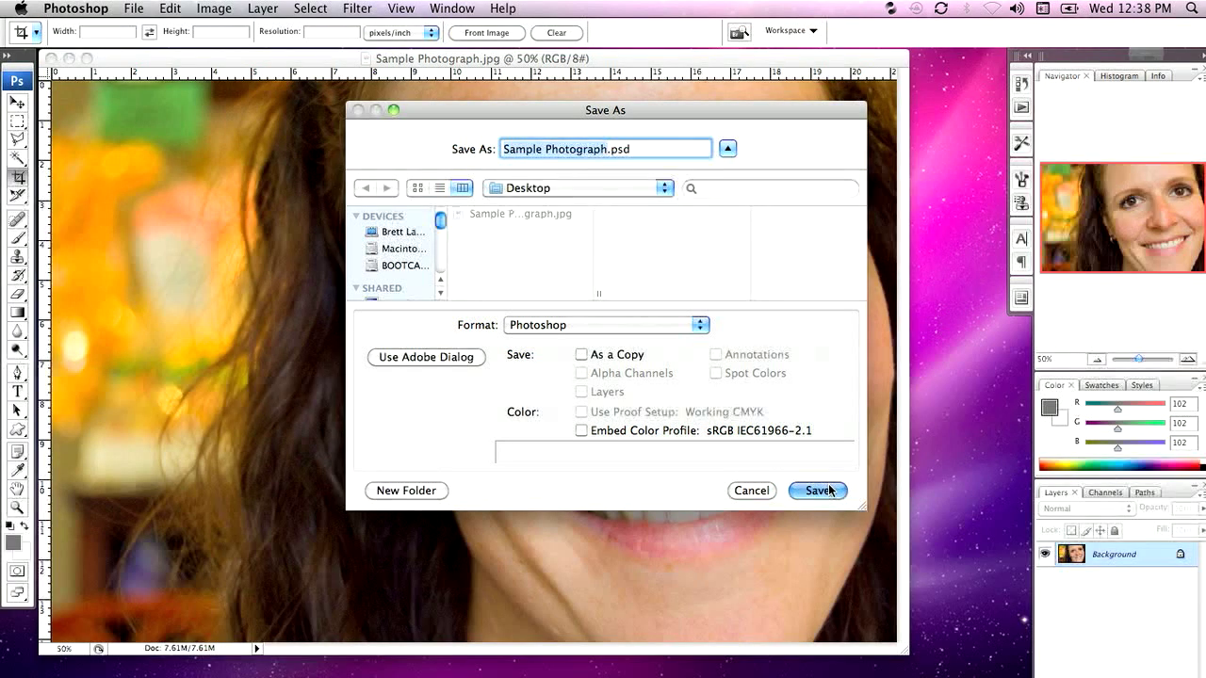
{"action": "left_click", "coordinate": [902, 609]}
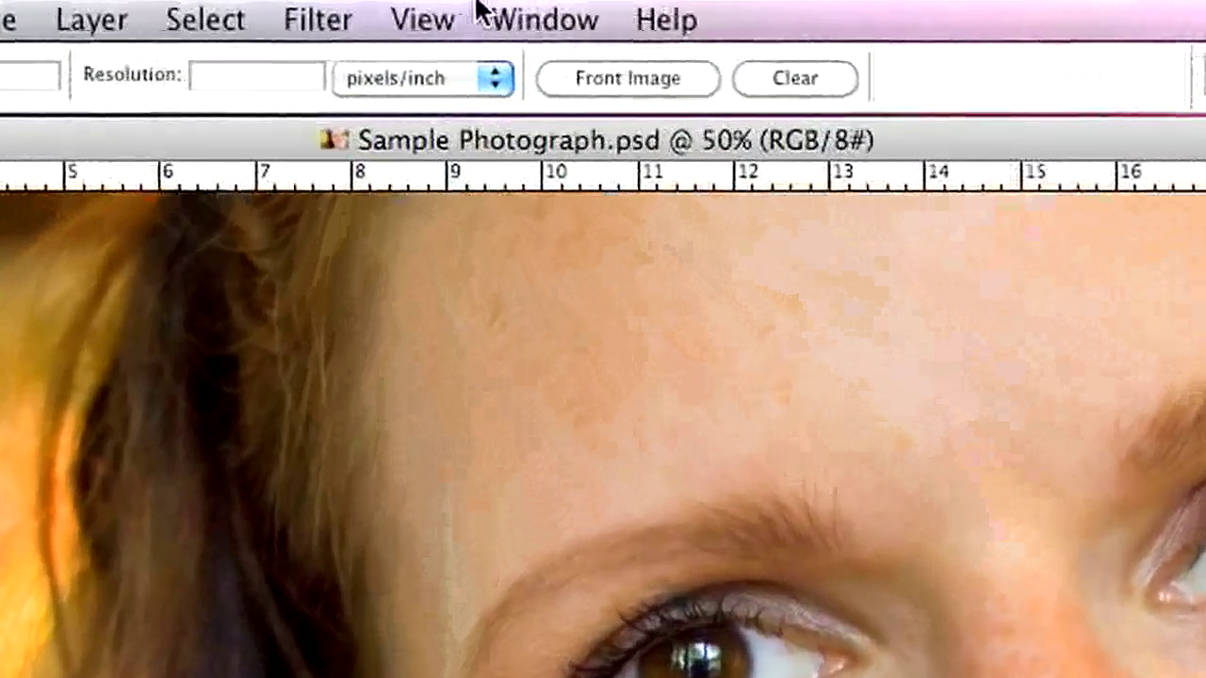
{"action": "left_click", "coordinate": [452, 7]}
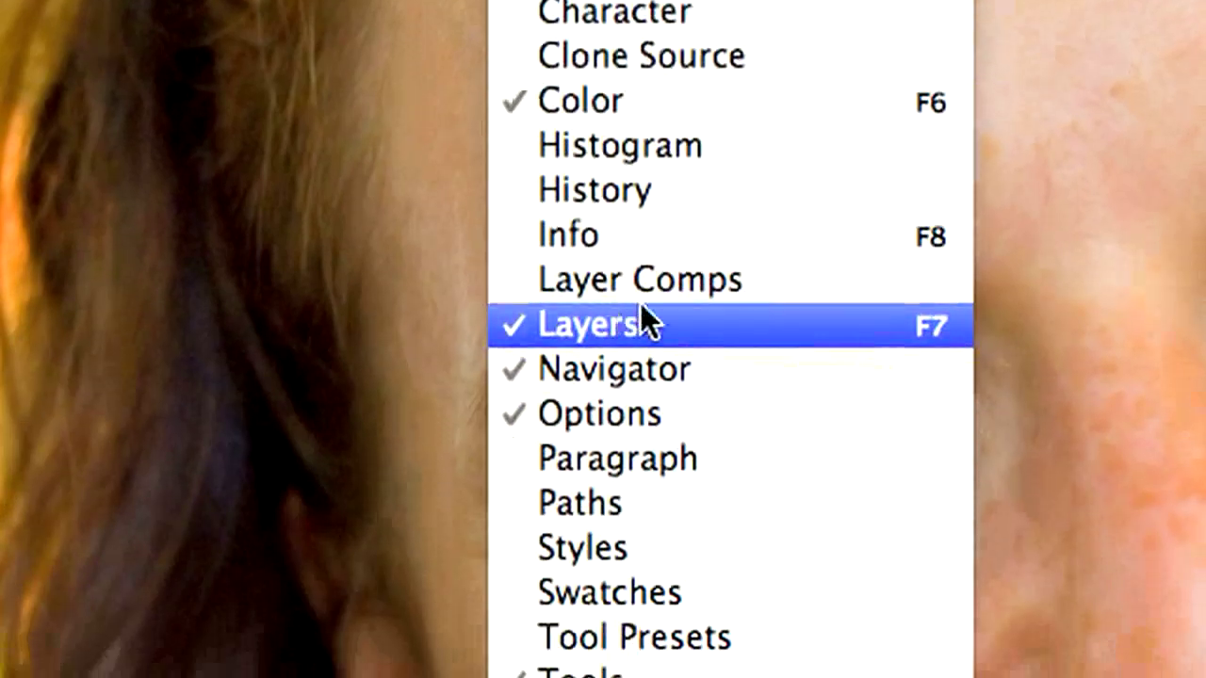
{"action": "left_click", "coordinate": [642, 307]}
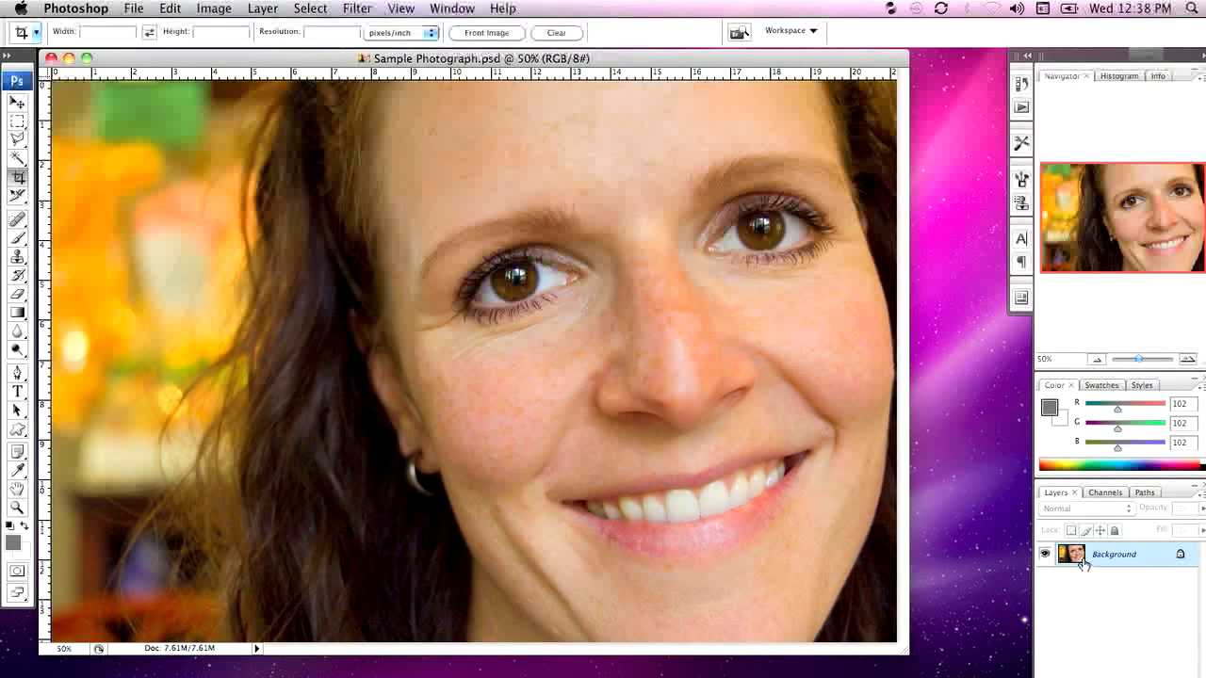
{"action": "left_click", "coordinate": [248, 7]}
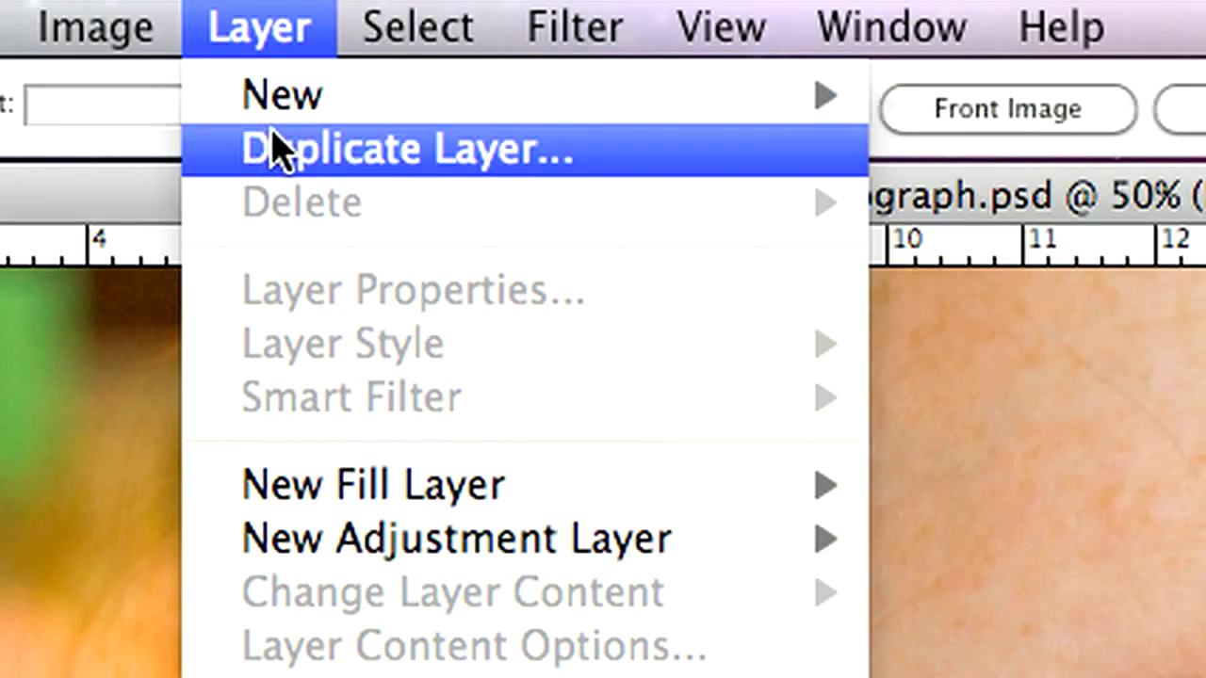
{"action": "left_click", "coordinate": [274, 148]}
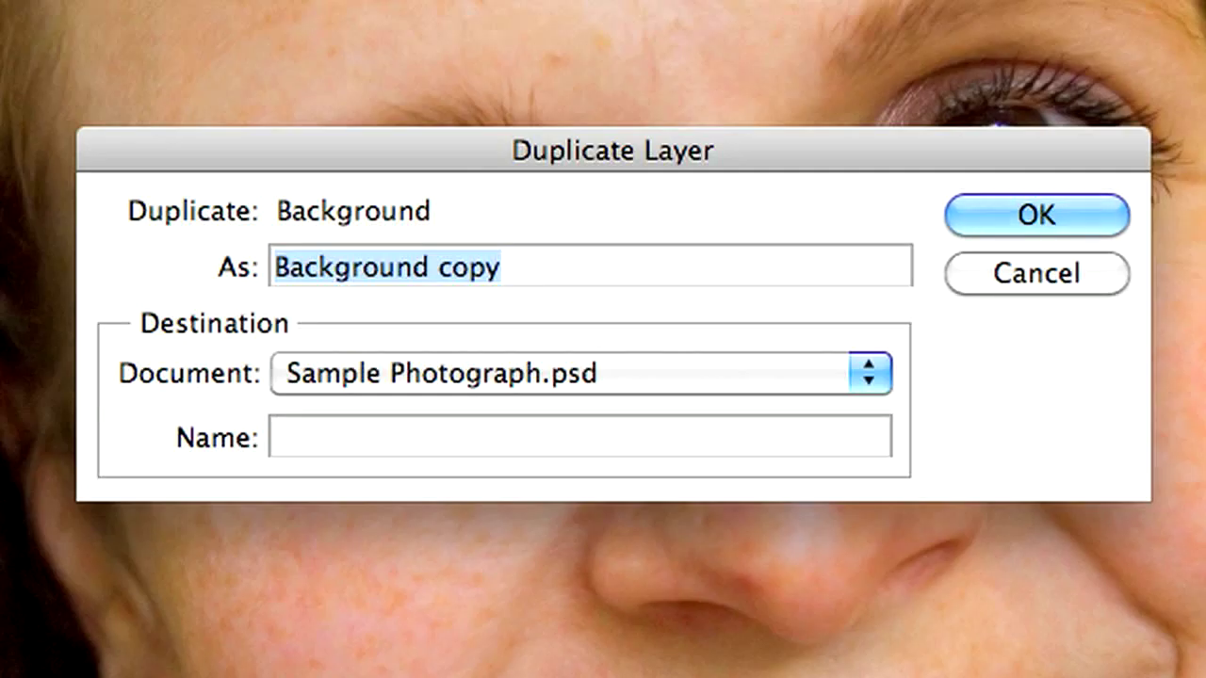
{"action": "left_click", "coordinate": [1055, 220]}
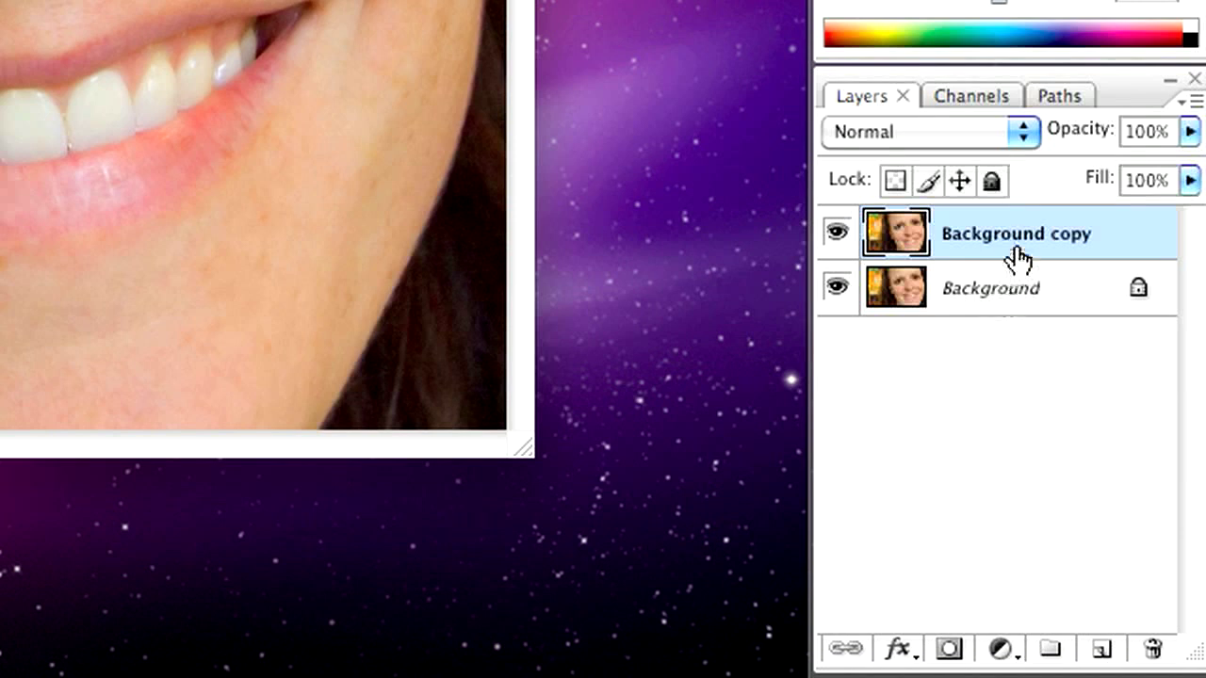
{"action": "left_click_drag", "start_coordinate": [1023, 248], "coordinate": [1165, 644]}
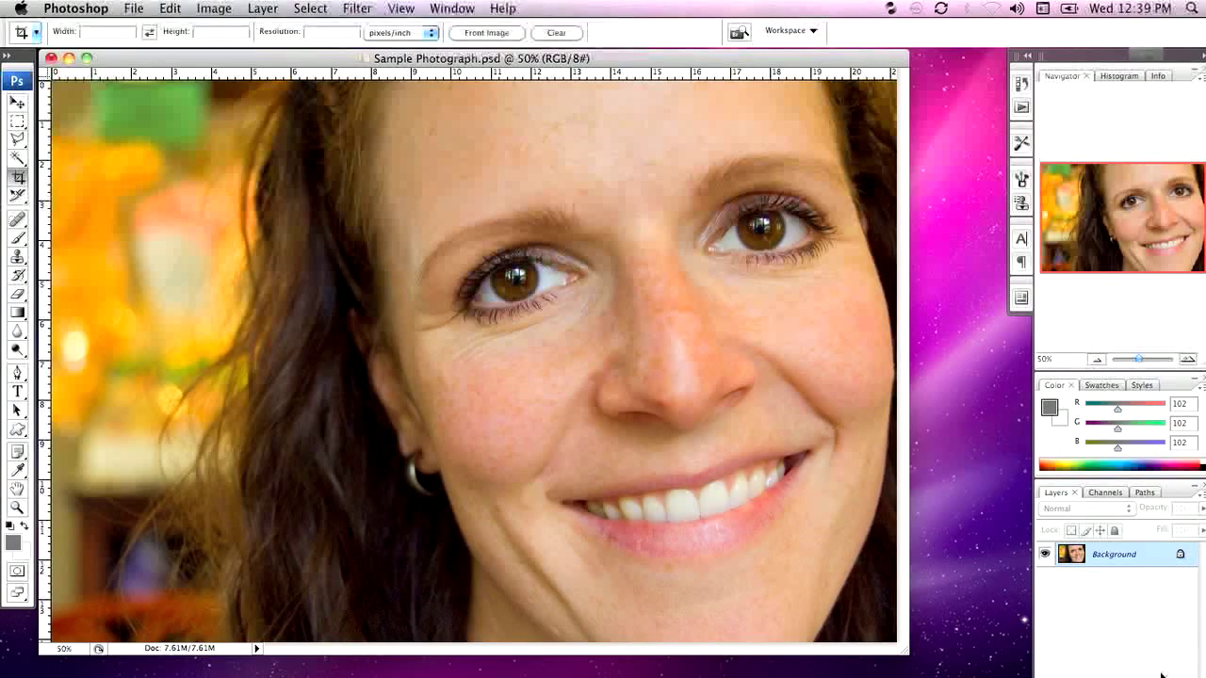
Step: Duplicate the Background layer to create a Background copy layer above it
{"action": "left_click", "coordinate": [1113, 558]}
{"action": "left_click_drag", "start_coordinate": [1113, 562], "coordinate": [1117, 557]}
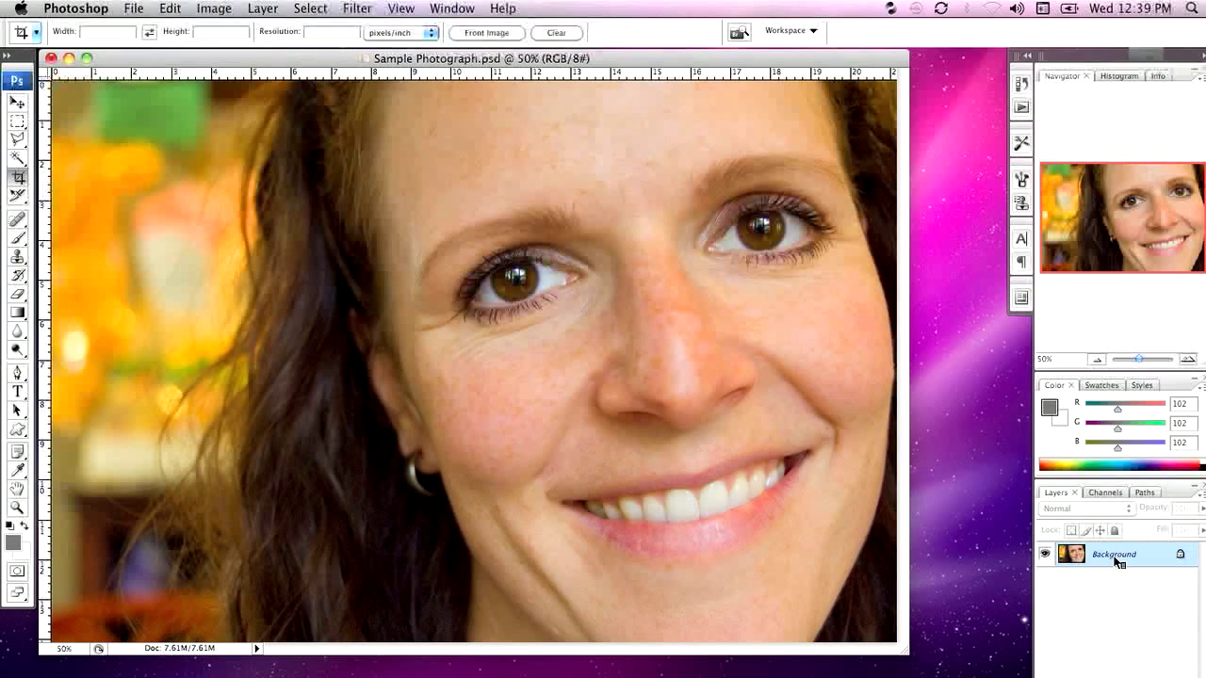
{"action": "right_click", "coordinate": [1117, 560]}
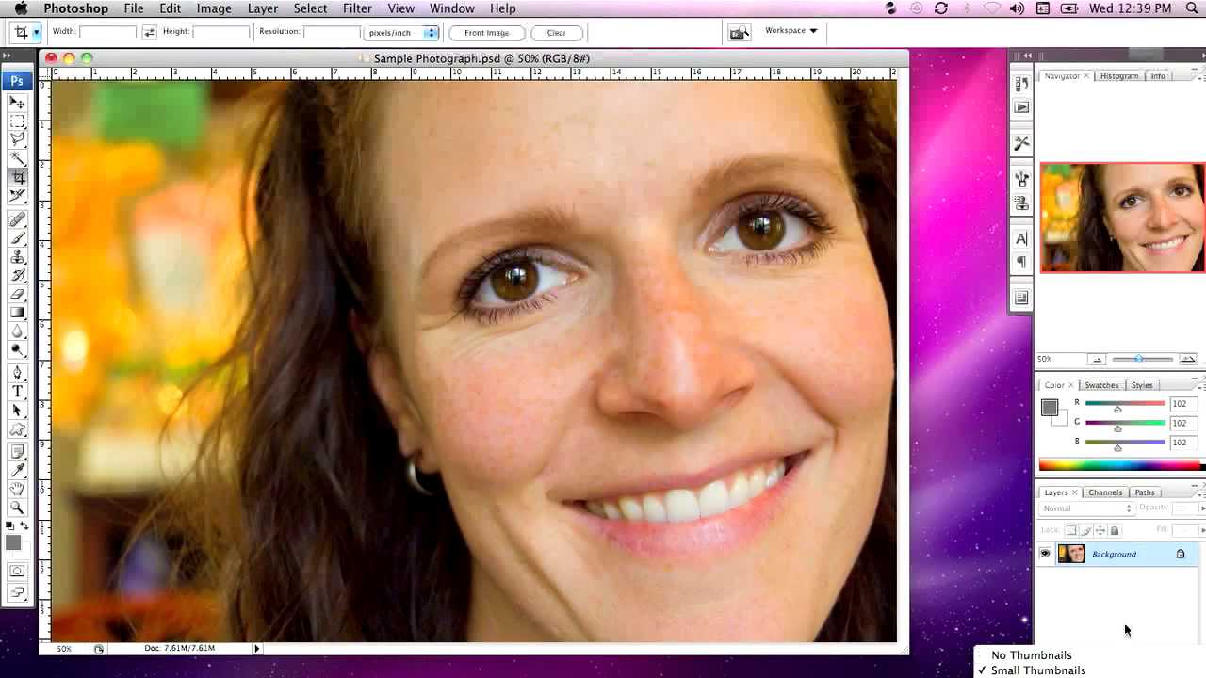
{"action": "left_click", "coordinate": [1126, 614]}
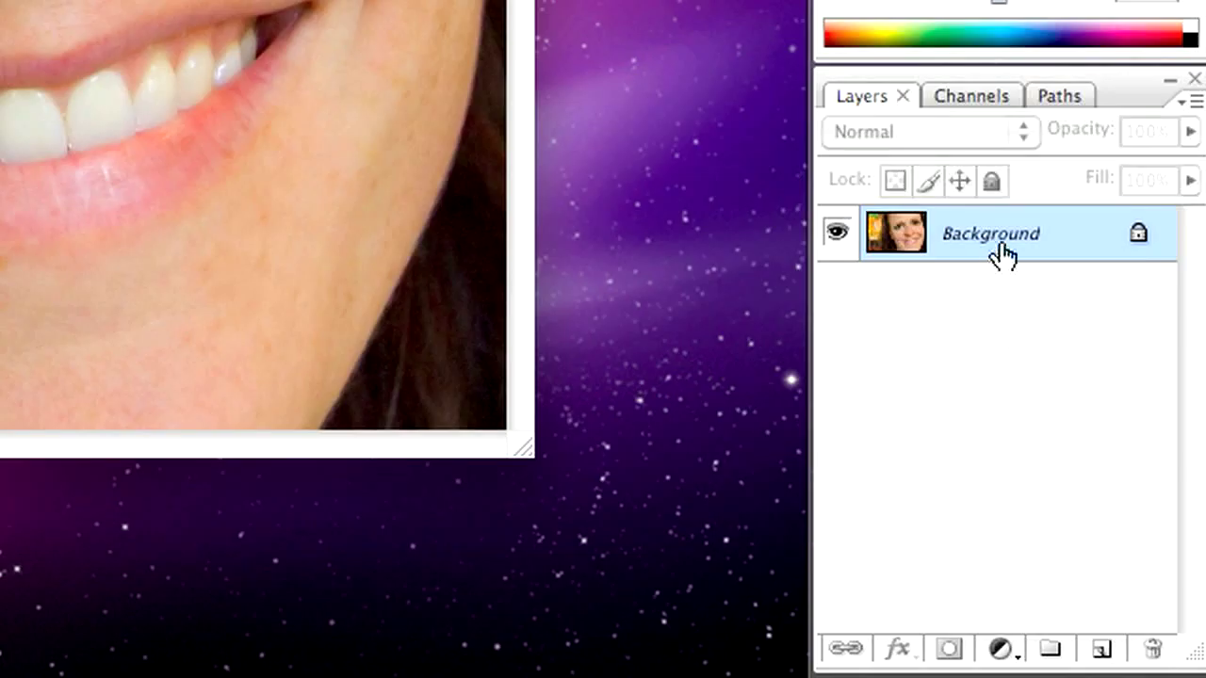
{"action": "left_click_drag", "start_coordinate": [1004, 245], "coordinate": [1100, 640]}
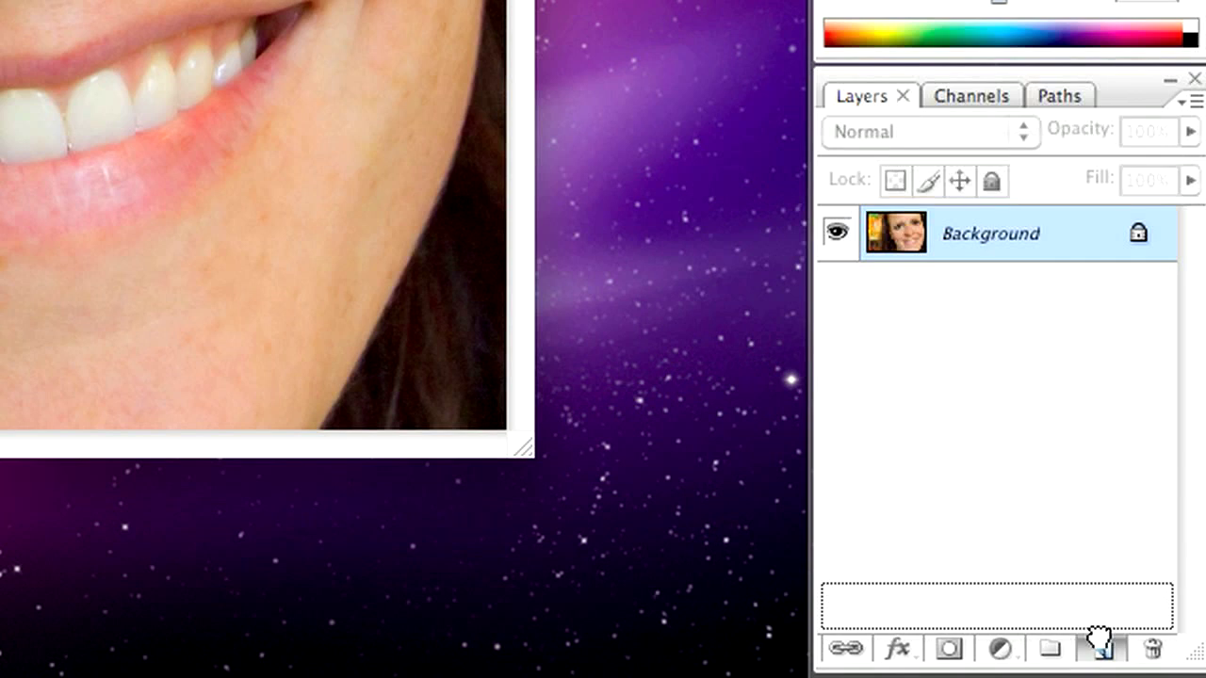
{"action": "left_click_drag", "start_coordinate": [1100, 639], "coordinate": [1100, 641]}
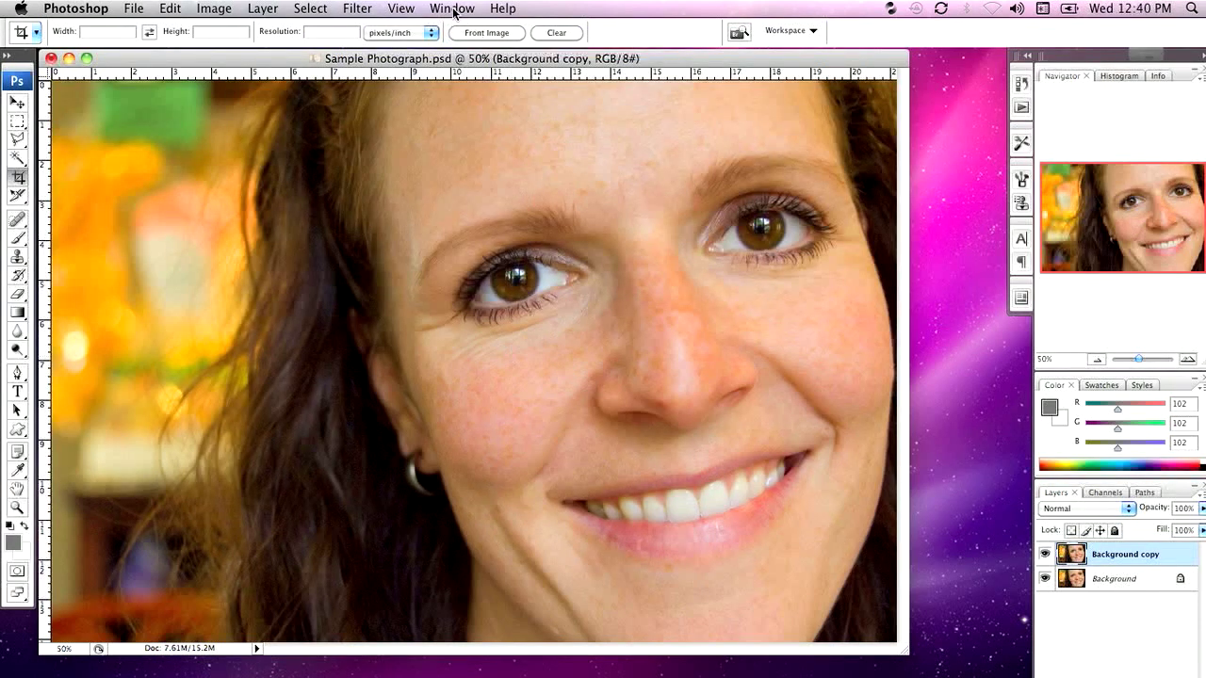
Step: Open the Background copy in the Filter > Liquify window
{"action": "left_click", "coordinate": [379, 7]}
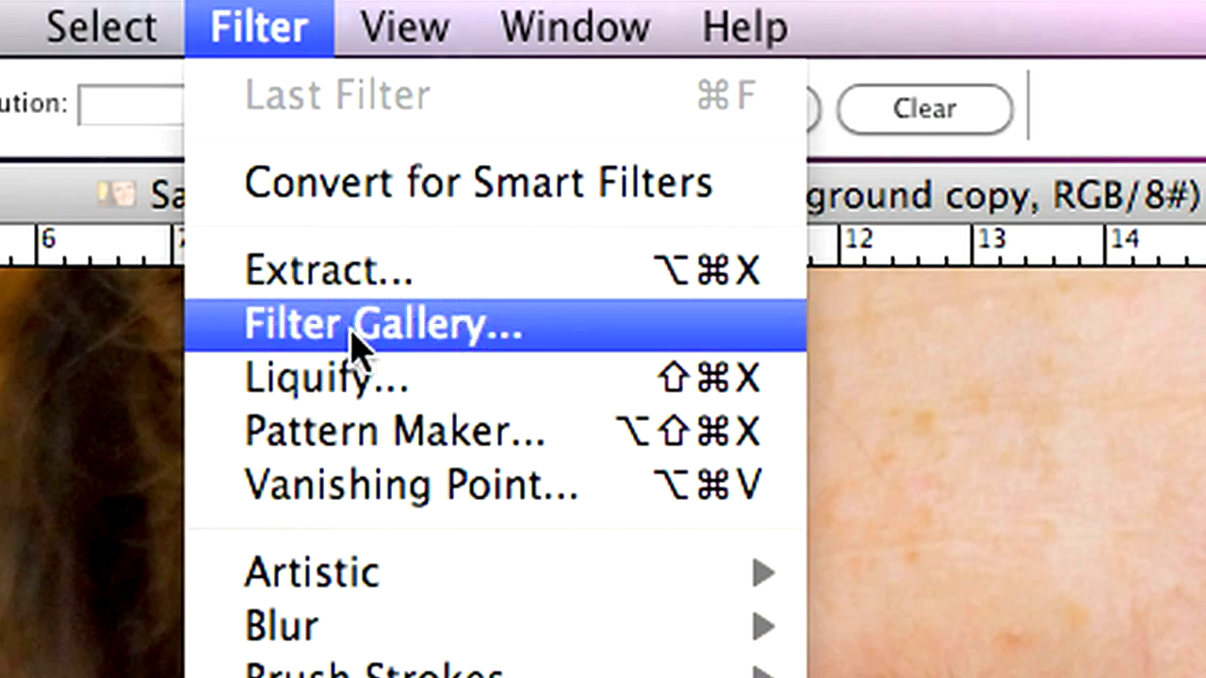
{"action": "left_click", "coordinate": [363, 386]}
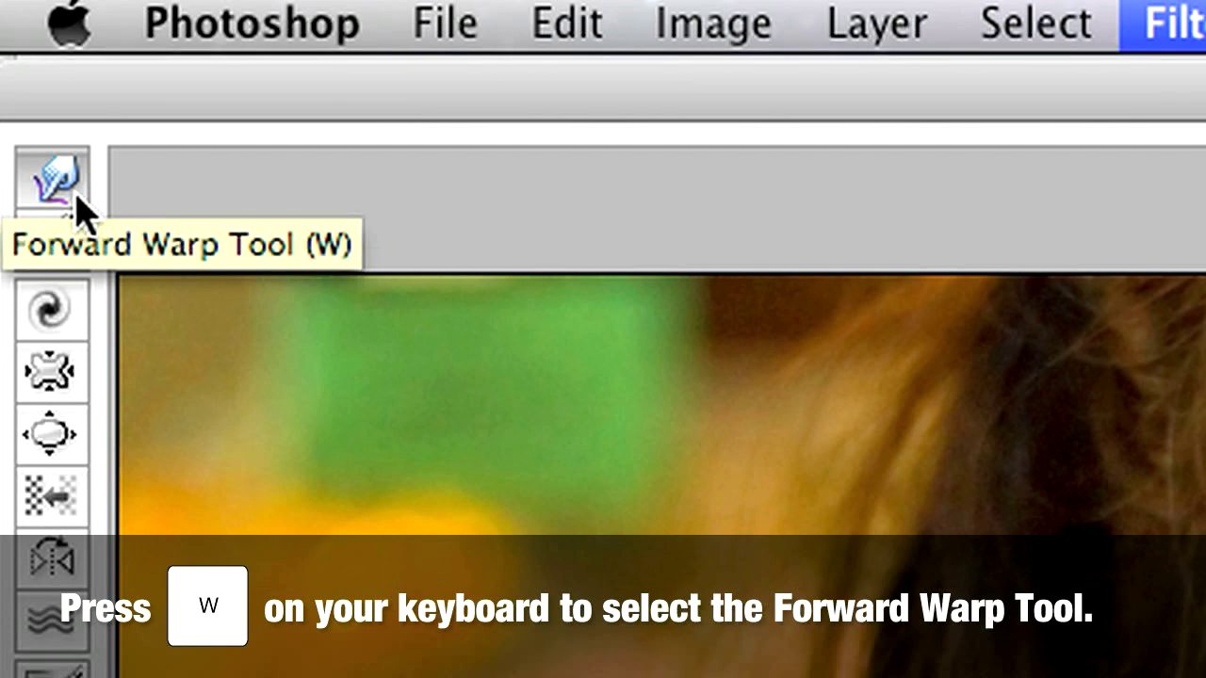
{"action": "key", "text": "w"}
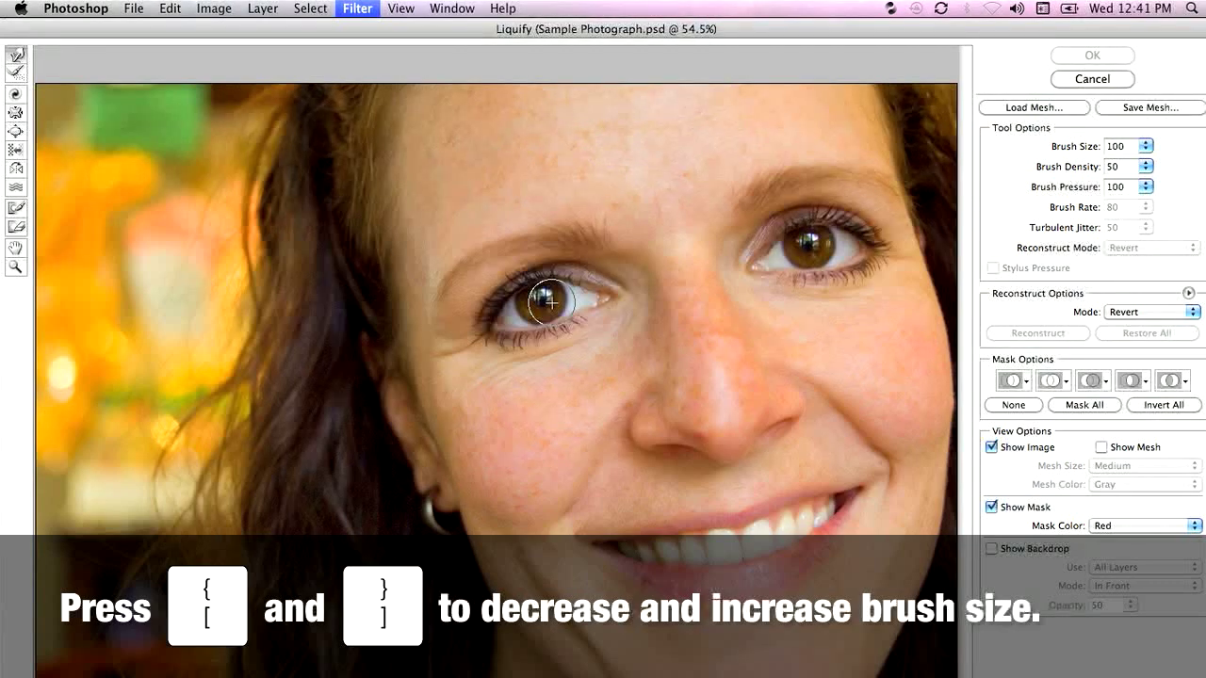
{"action": "key", "text": "bracketright"}
{"action": "key", "text": "bracketright"}
{"action": "key", "text": "bracketright"}
{"action": "key", "text": "bracketright"}
{"action": "key", "text": "bracketright"}
{"action": "key", "text": "bracketright"}
{"action": "key", "text": "bracketright"}
{"action": "key", "text": "bracketright"}
{"action": "key", "text": "bracketright"}
{"action": "key", "text": "bracketright"}
{"action": "key", "text": "bracketright"}
{"action": "key", "text": "bracketright"}
{"action": "key", "text": "bracketright"}
{"action": "key", "text": "bracketright"}
{"action": "key", "text": "bracketright"}
{"action": "key", "text": "bracketright"}
{"action": "key", "text": "bracketright"}
{"action": "key", "text": "bracketright"}
{"action": "key", "text": "bracketright"}
{"action": "key", "text": "bracketright"}
{"action": "key", "text": "bracketright"}
{"action": "key", "text": "bracketright"}
{"action": "key", "text": "bracketright"}
{"action": "key", "text": "bracketright"}
{"action": "key", "text": "bracketright"}
{"action": "key", "text": "bracketright"}
{"action": "key", "text": "bracketright"}
{"action": "key", "text": "bracketright"}
{"action": "key", "text": "bracketright"}
{"action": "key", "text": "bracketright"}
{"action": "key", "text": "bracketright"}
{"action": "key", "text": "bracketright"}
{"action": "key", "text": "bracketright"}
{"action": "key", "text": "bracketright"}
{"action": "key", "text": "bracketright"}
{"action": "key", "text": "bracketright"}
{"action": "key", "text": "bracketright"}
{"action": "key", "text": "bracketright"}
{"action": "key", "text": "bracketright"}
{"action": "key", "text": "bracketright"}
{"action": "key", "text": "bracketright"}
{"action": "key", "text": "bracketright"}
{"action": "key", "text": "bracketright"}
{"action": "key", "text": "bracketright"}
{"action": "key", "text": "bracketright"}
{"action": "key", "text": "bracketright"}
{"action": "key", "text": "bracketright"}
{"action": "key", "text": "bracketright"}
{"action": "key", "text": "bracketright"}
{"action": "key", "text": "bracketright"}
{"action": "key", "text": "bracketright"}
{"action": "key", "text": "bracketright"}
{"action": "key", "text": "bracketright"}
{"action": "key", "text": "bracketright"}
{"action": "key", "text": "bracketright"}
{"action": "key", "text": "bracketright"}
{"action": "key", "text": "bracketright"}
{"action": "key", "text": "bracketright"}
{"action": "key", "text": "bracketright"}
{"action": "key", "text": "bracketright"}
{"action": "key", "text": "bracketright"}
{"action": "key", "text": "bracketright"}
{"action": "key", "text": "bracketright"}
{"action": "key", "text": "bracketright"}
{"action": "key", "text": "bracketright"}
{"action": "key", "text": "bracketright"}
{"action": "key", "text": "bracketright"}
{"action": "key", "text": "bracketright"}
{"action": "key", "text": "bracketright"}
{"action": "key", "text": "bracketright"}
{"action": "key", "text": "bracketright"}
{"action": "key", "text": "bracketright"}
{"action": "key", "text": "bracketright"}
{"action": "key", "text": "bracketright"}
{"action": "key", "text": "bracketright"}
{"action": "key", "text": "bracketright"}
{"action": "key", "text": "bracketright"}
{"action": "key", "text": "bracketright"}
{"action": "key", "text": "bracketright"}
{"action": "key", "text": "bracketright"}
{"action": "key", "text": "bracketright"}
{"action": "key", "text": "bracketright"}
{"action": "key", "text": "bracketright"}
{"action": "key", "text": "bracketright"}
{"action": "key", "text": "bracketright"}
{"action": "key", "text": "bracketright"}
{"action": "key", "text": "bracketright"}
{"action": "key", "text": "bracketright"}
{"action": "key", "text": "bracketright"}
{"action": "key", "text": "bracketright"}
{"action": "key", "text": "bracketright"}
{"action": "key", "text": "bracketright"}
{"action": "key", "text": "bracketright"}
{"action": "key", "text": "bracketright"}
{"action": "key", "text": "bracketright"}
{"action": "key", "text": "bracketright"}
{"action": "key", "text": "bracketright"}
{"action": "key", "text": "bracketright"}
{"action": "key", "text": "bracketright"}
{"action": "key", "text": "bracketright"}
{"action": "key", "text": "bracketright"}
{"action": "key", "text": "bracketright"}
{"action": "key", "text": "bracketright"}
{"action": "key", "text": "bracketright"}
{"action": "key", "text": "bracketright"}
{"action": "key", "text": "bracketright"}
{"action": "key", "text": "bracketright"}
{"action": "key", "text": "bracketright"}
{"action": "key", "text": "bracketright"}
{"action": "key", "text": "bracketright"}
{"action": "key", "text": "bracketright"}
{"action": "key", "text": "bracketright"}
{"action": "key", "text": "bracketright"}
{"action": "key", "text": "bracketright"}
{"action": "key", "text": "bracketright"}
{"action": "key", "text": "bracketright"}
{"action": "key", "text": "bracketright"}
{"action": "key", "text": "bracketright"}
{"action": "key", "text": "bracketright"}
{"action": "key", "text": "bracketright"}
{"action": "key", "text": "bracketright"}
{"action": "key", "text": "bracketright"}
{"action": "key", "text": "bracketright"}
{"action": "key", "text": "bracketright"}
{"action": "key", "text": "bracketright"}
{"action": "key", "text": "bracketright"}
{"action": "key", "text": "bracketright"}
{"action": "key", "text": "bracketright"}
{"action": "key", "text": "bracketright"}
{"action": "key", "text": "bracketright"}
{"action": "key", "text": "bracketright"}
{"action": "key", "text": "bracketright"}
{"action": "key", "text": "bracketright"}
{"action": "key", "text": "bracketright"}
{"action": "key", "text": "bracketright"}
{"action": "key", "text": "bracketright"}
{"action": "key", "text": "bracketright"}
{"action": "key", "text": "bracketright"}
{"action": "key", "text": "bracketright"}
{"action": "key", "text": "bracketright"}
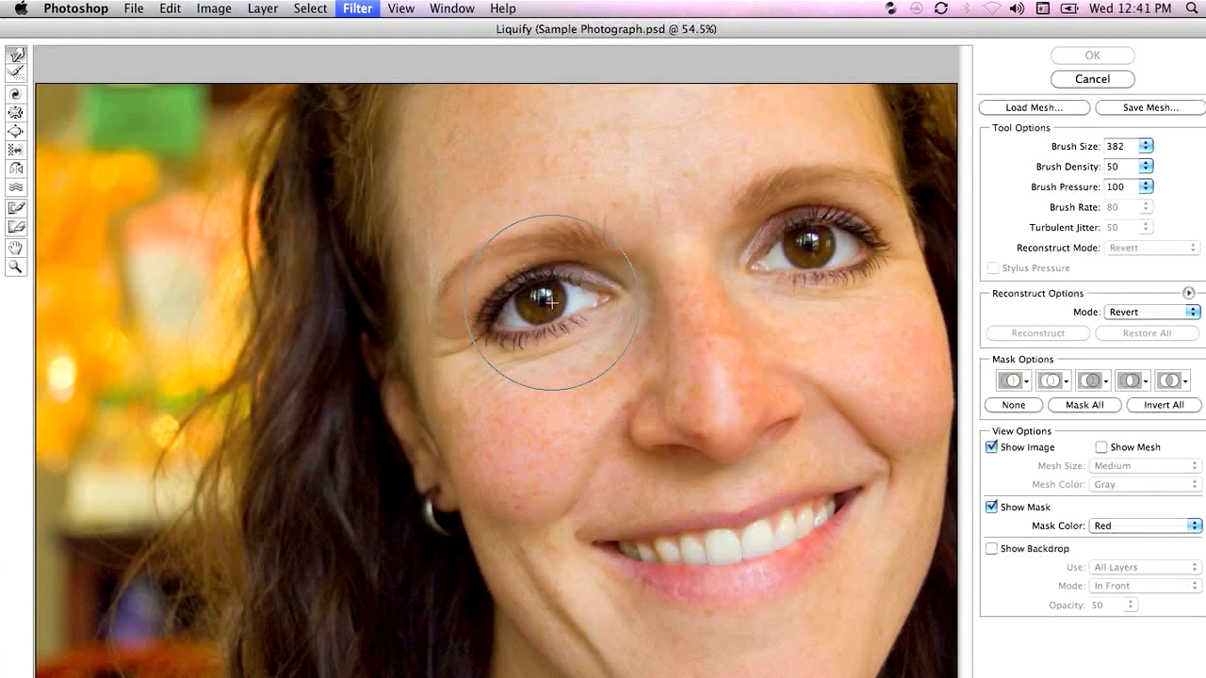
{"action": "key", "text": "bracketright"}
{"action": "key", "text": "bracketright"}
{"action": "key", "text": "bracketright"}
{"action": "key", "text": "bracketright"}
{"action": "key", "text": "bracketright"}
{"action": "key", "text": "bracketright"}
{"action": "key", "text": "bracketright"}
{"action": "key", "text": "bracketright"}
{"action": "key", "text": "bracketright"}
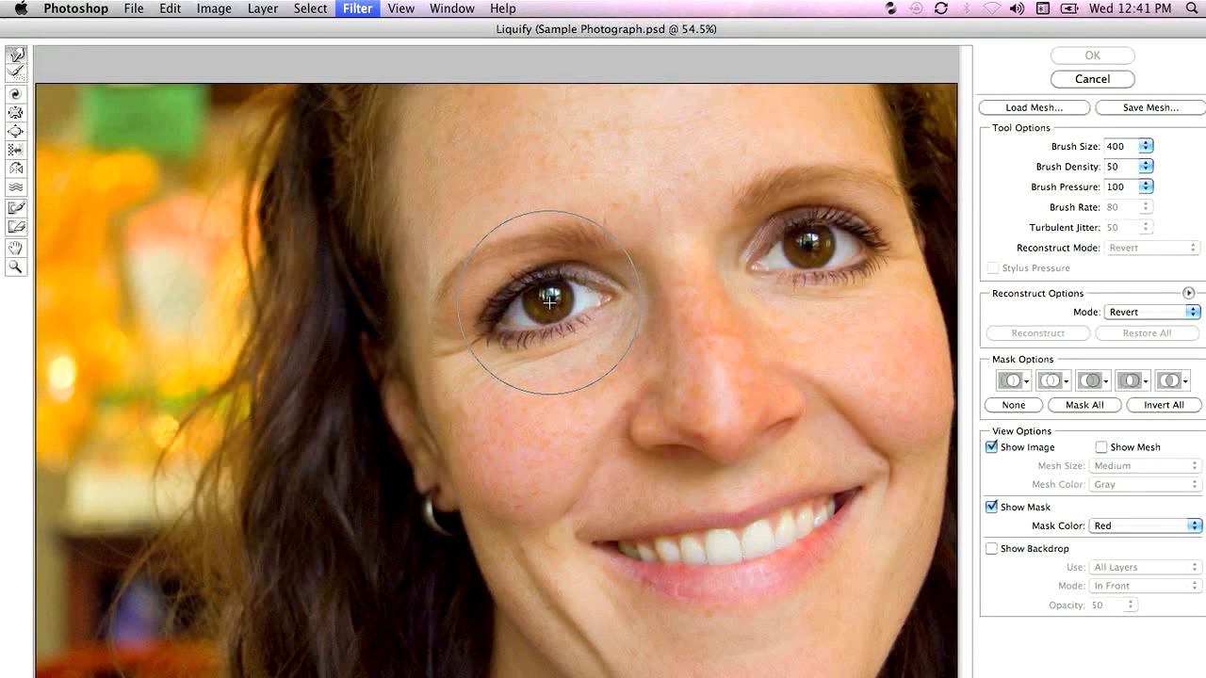
{"action": "left_click", "coordinate": [549, 300]}
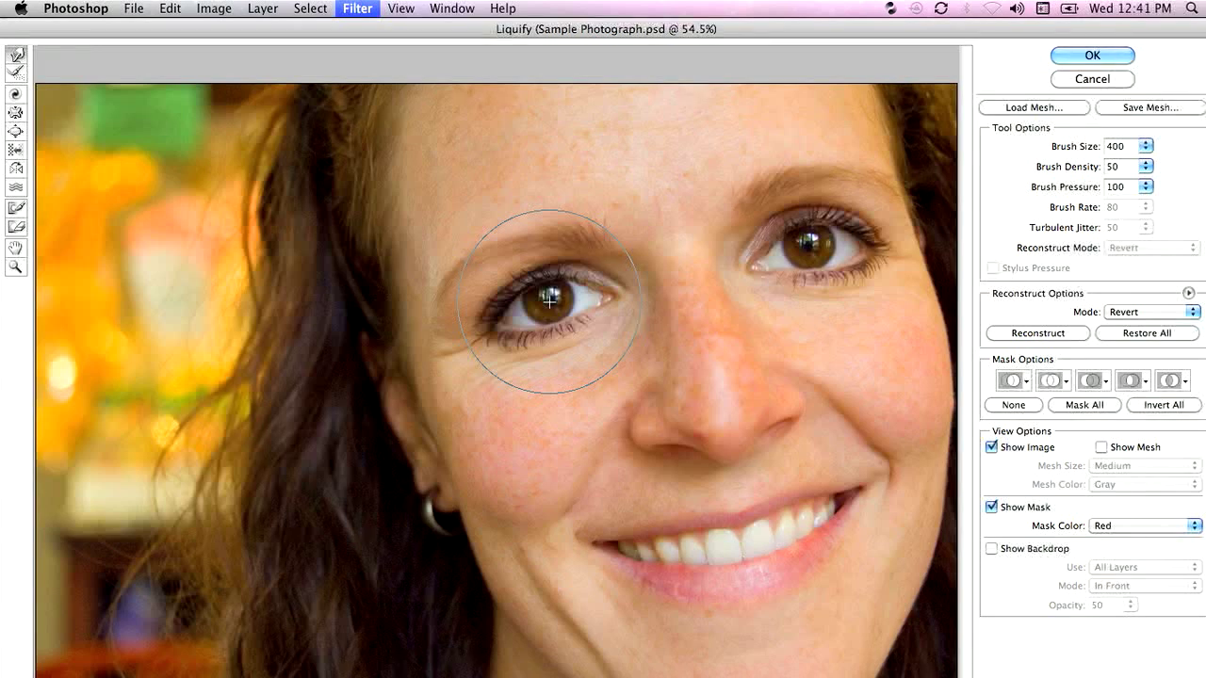
{"action": "left_click_drag", "start_coordinate": [551, 299], "coordinate": [728, 280]}
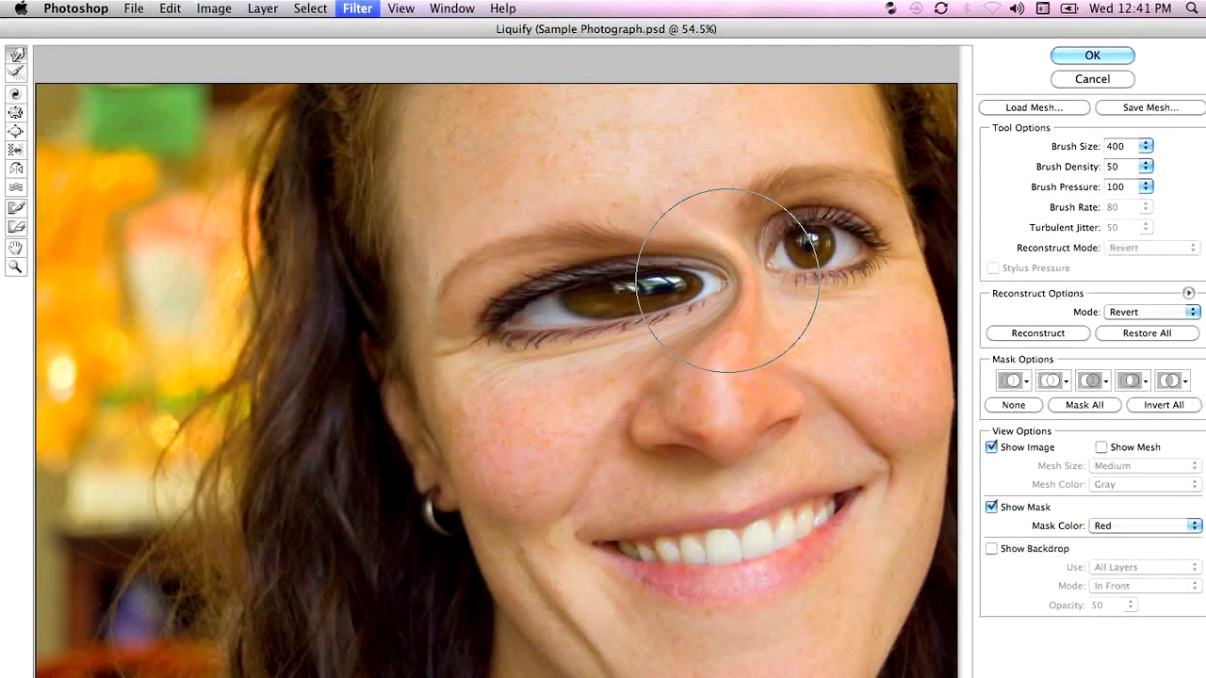
{"action": "key", "text": "super+z"}
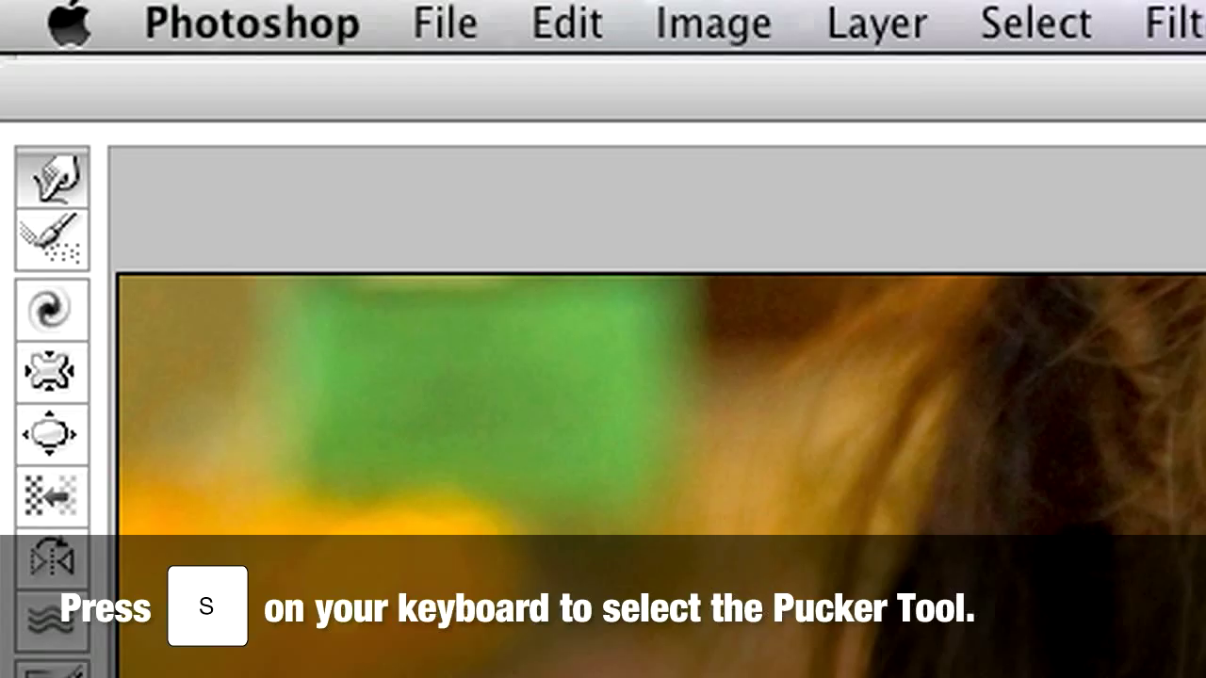
Step: Shrink the nose with the Pucker Tool, then toggle undo to compare before and after
{"action": "key", "text": "s"}
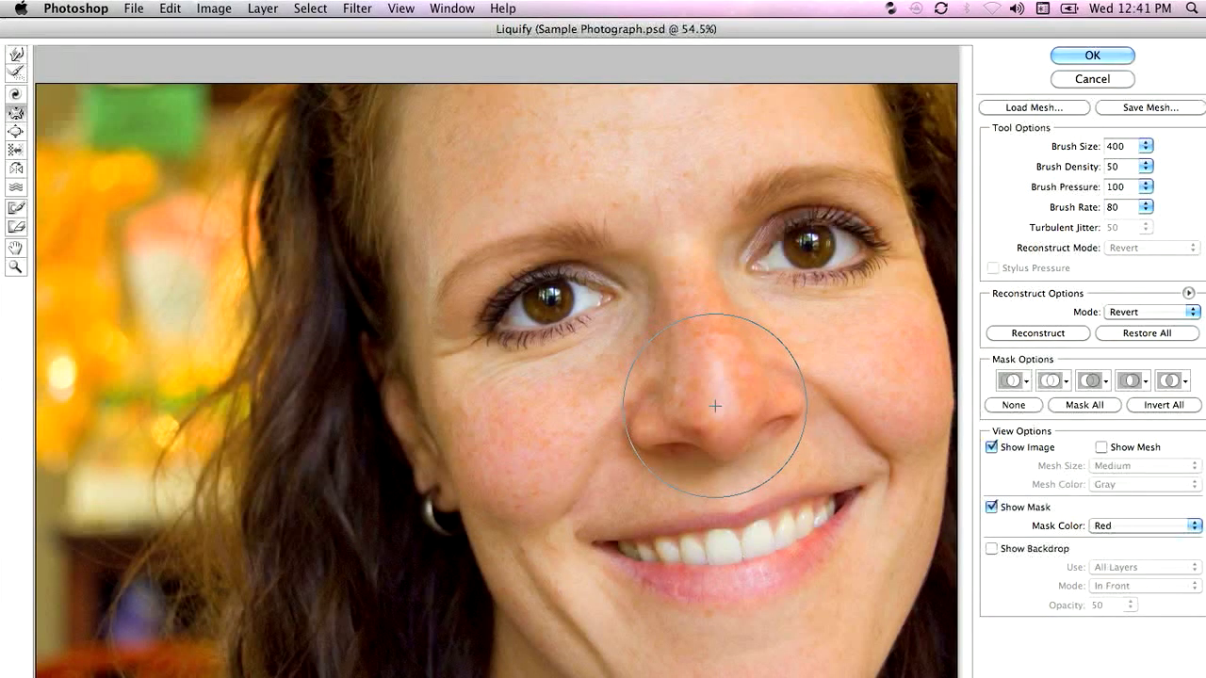
{"action": "left_click_drag", "start_coordinate": [715, 406], "coordinate": [715, 406]}
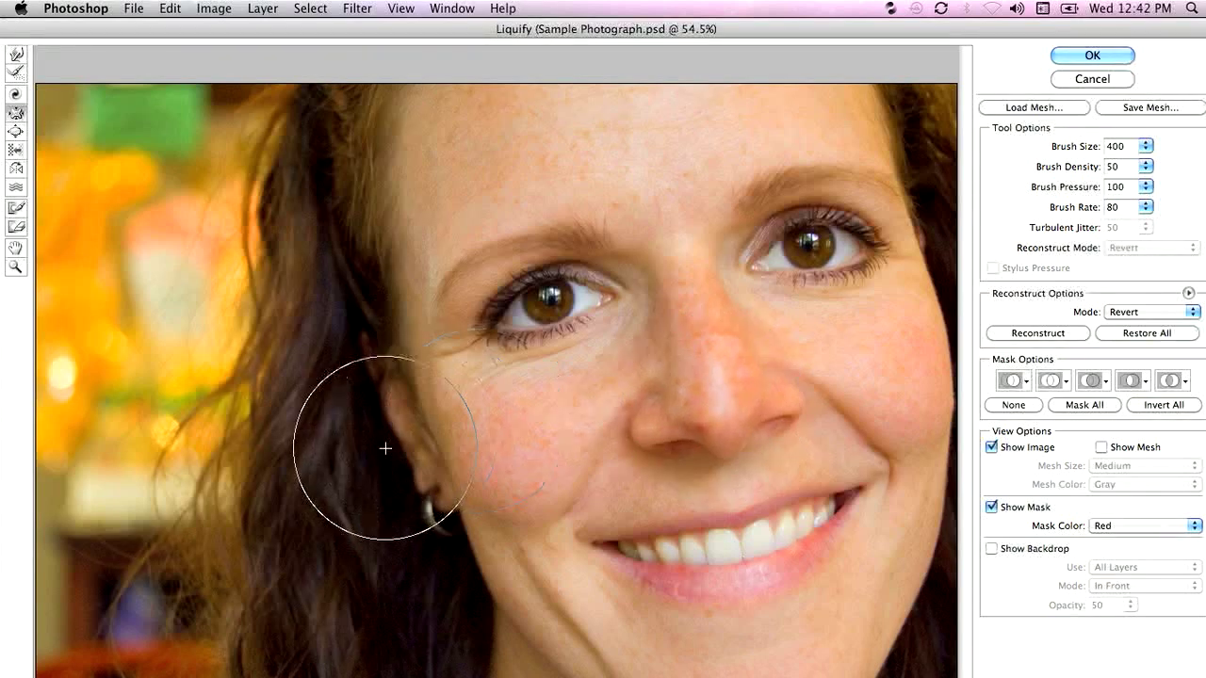
{"action": "key", "text": "super+z"}
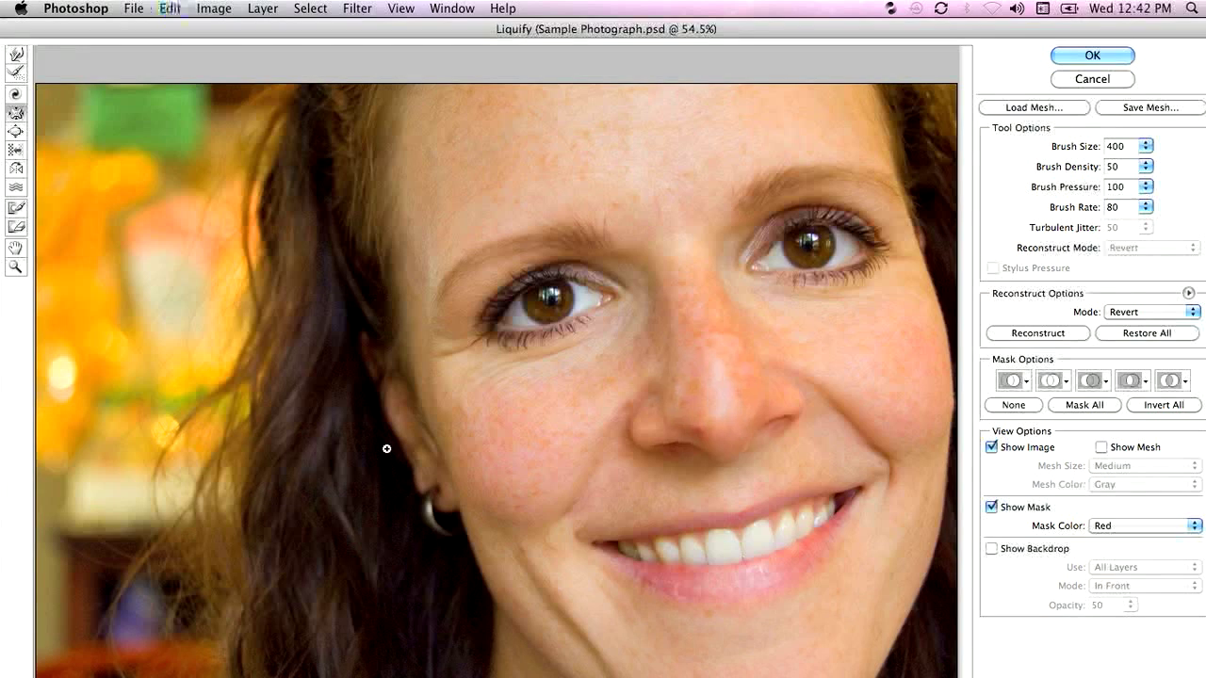
{"action": "key", "text": "super+z"}
{"action": "key", "text": "super+z"}
{"action": "key", "text": "super+z"}
{"action": "key", "text": "super+z"}
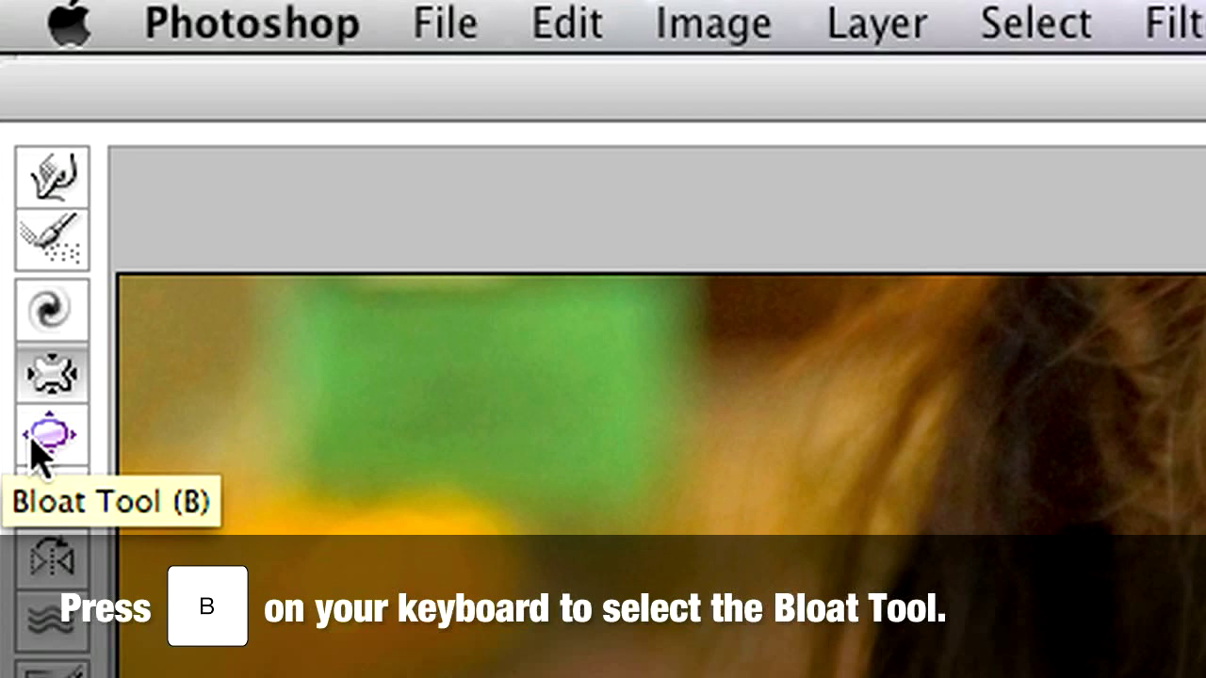
{"action": "key", "text": "b"}
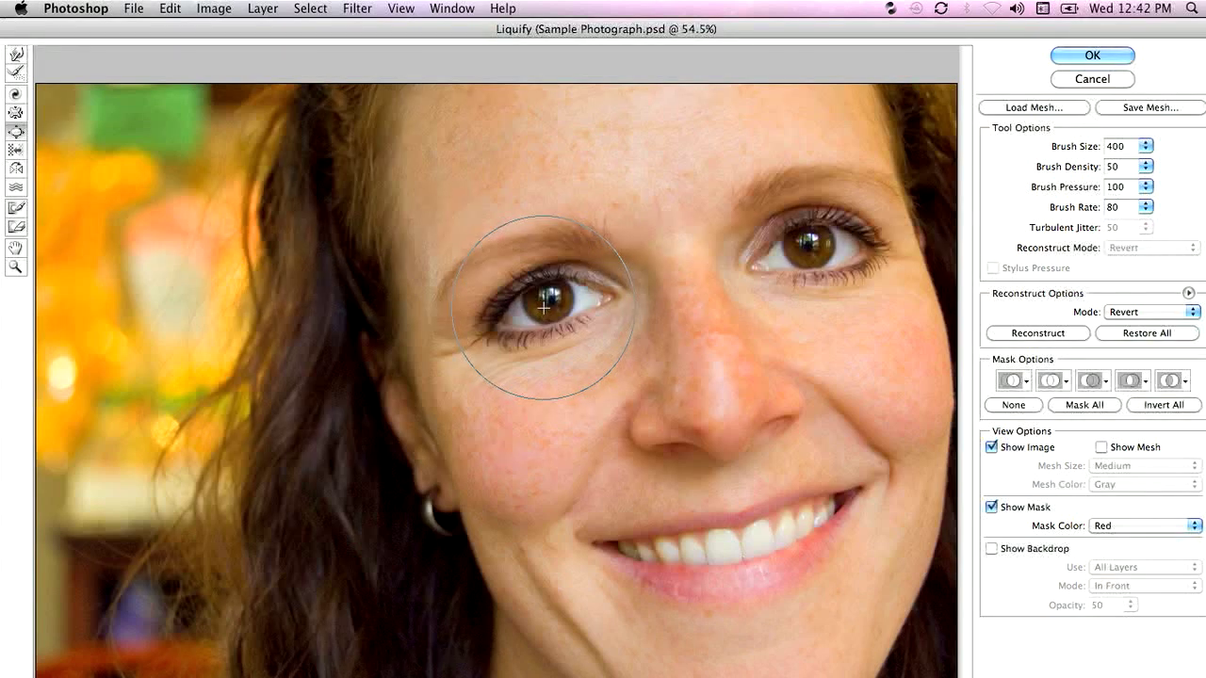
{"action": "left_click", "coordinate": [544, 306]}
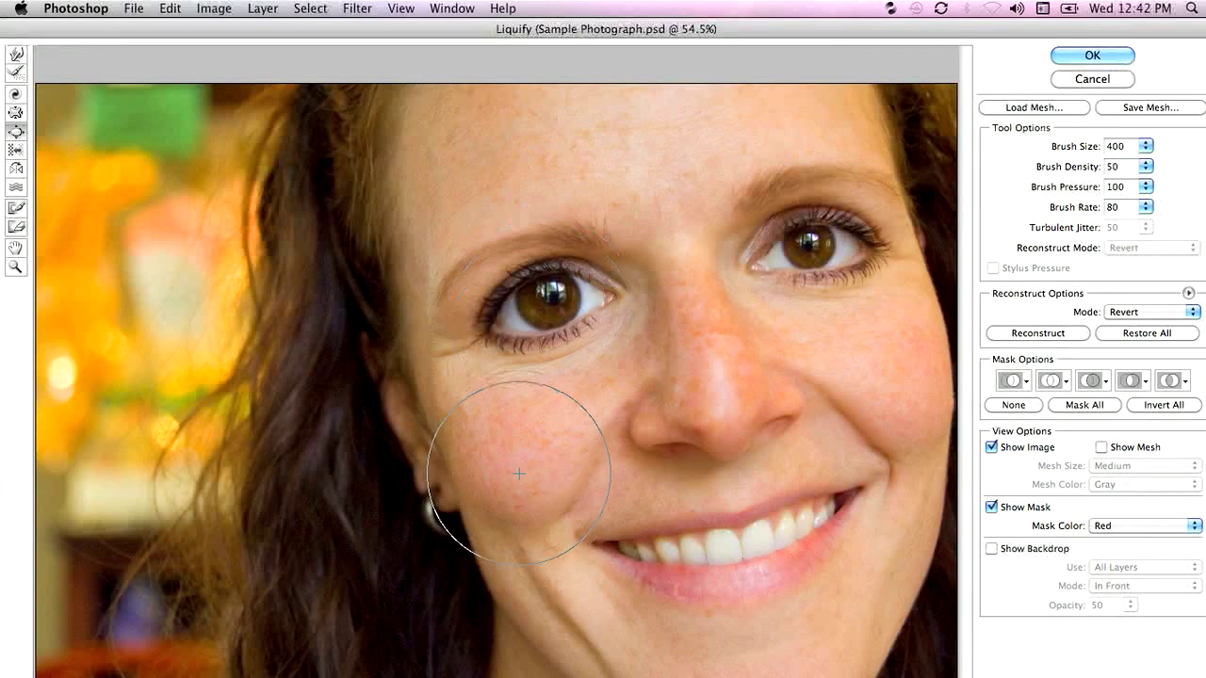
{"action": "key", "text": "super+space"}
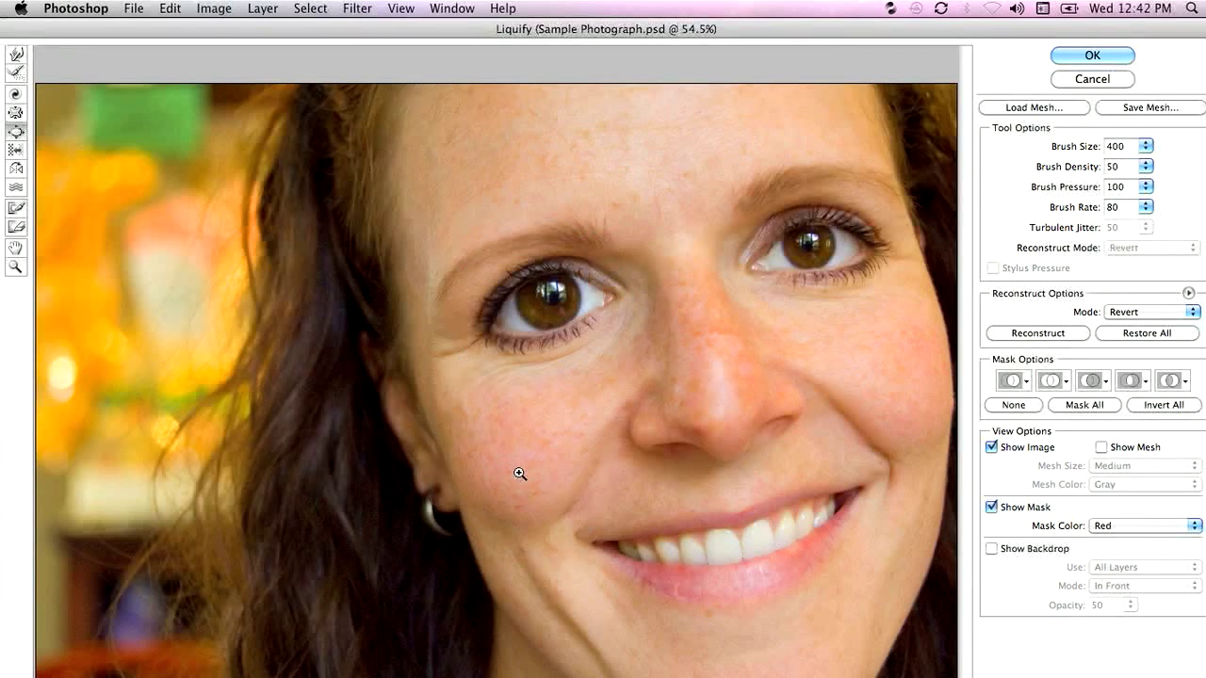
{"action": "key", "text": "super+z"}
{"action": "key", "text": "super+z"}
{"action": "key", "text": "super+z"}
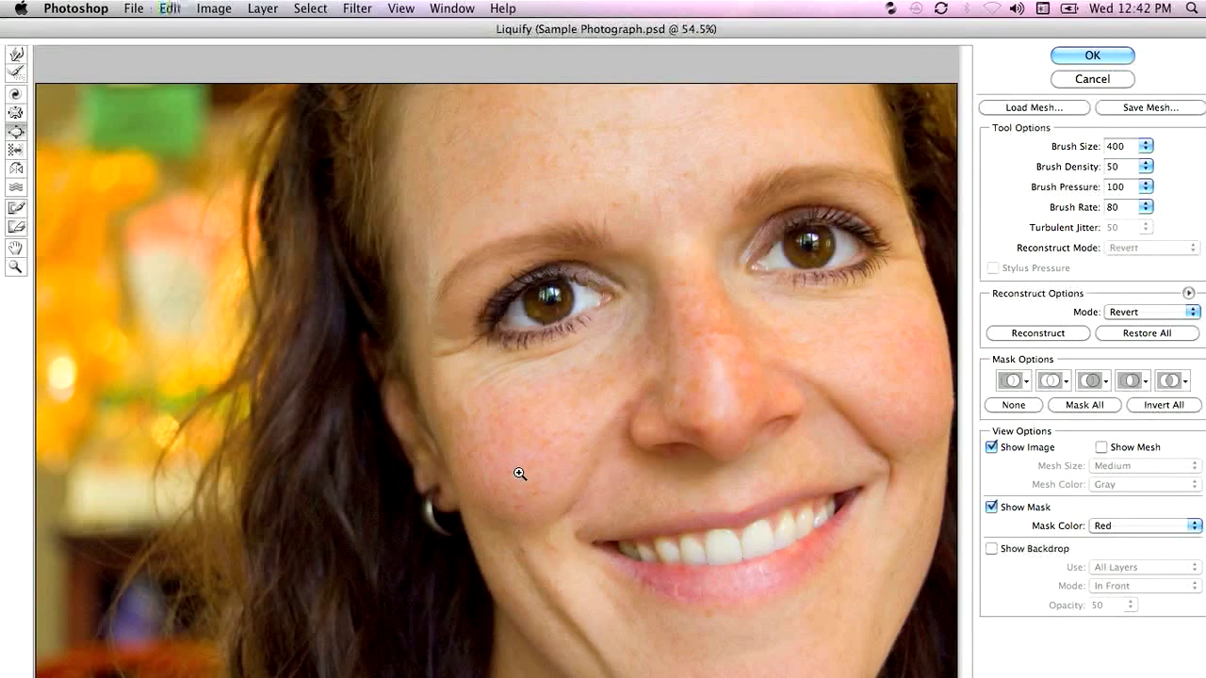
{"action": "key", "text": "super+z"}
{"action": "key", "text": "super+z"}
{"action": "key", "text": "super+z"}
{"action": "key", "text": "super+z"}
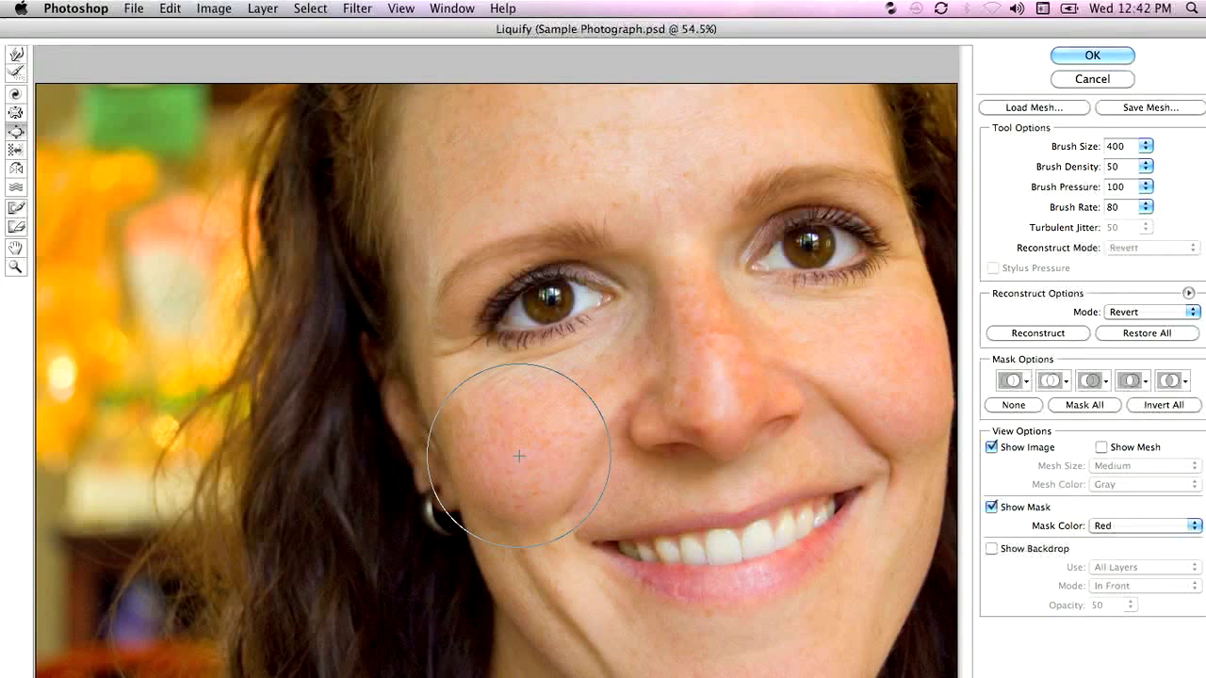
{"action": "key", "text": "super+z"}
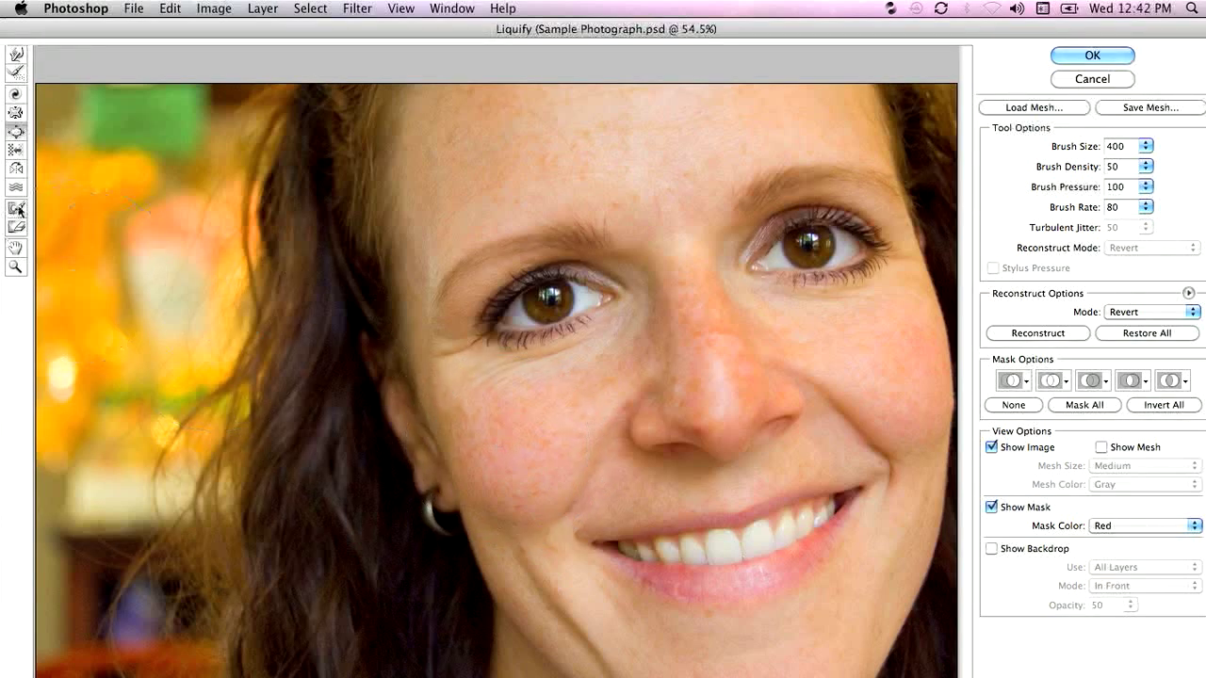
{"action": "left_click", "coordinate": [15, 248]}
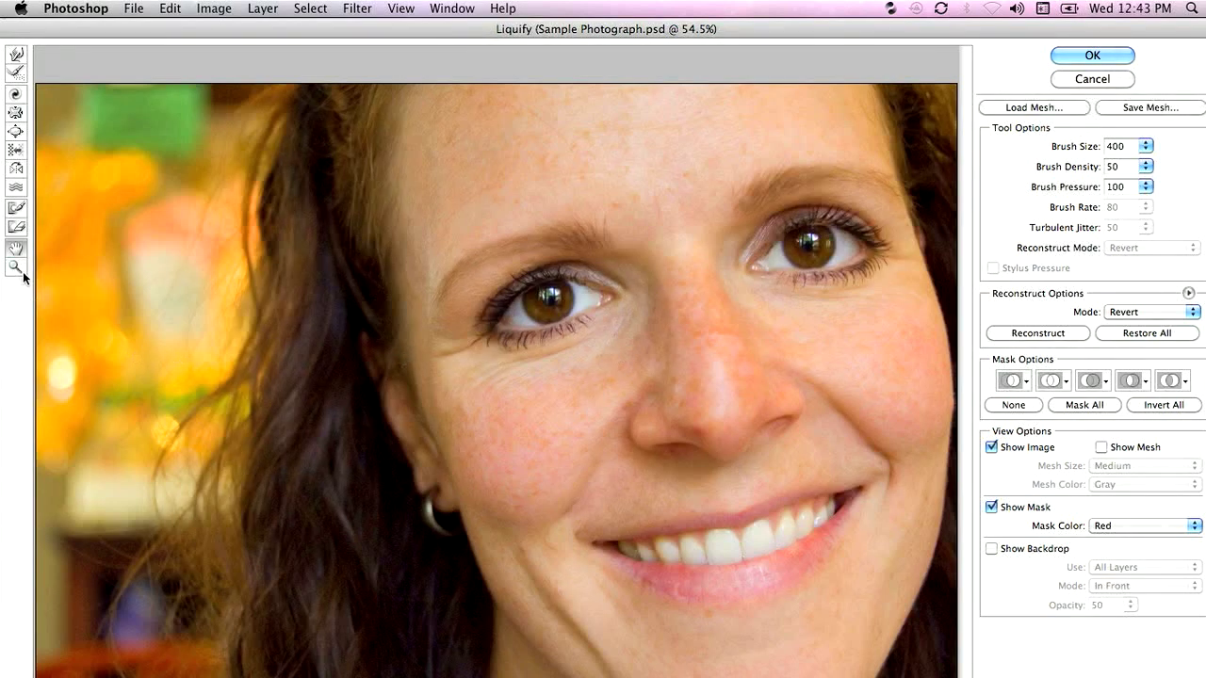
{"action": "key", "text": "z"}
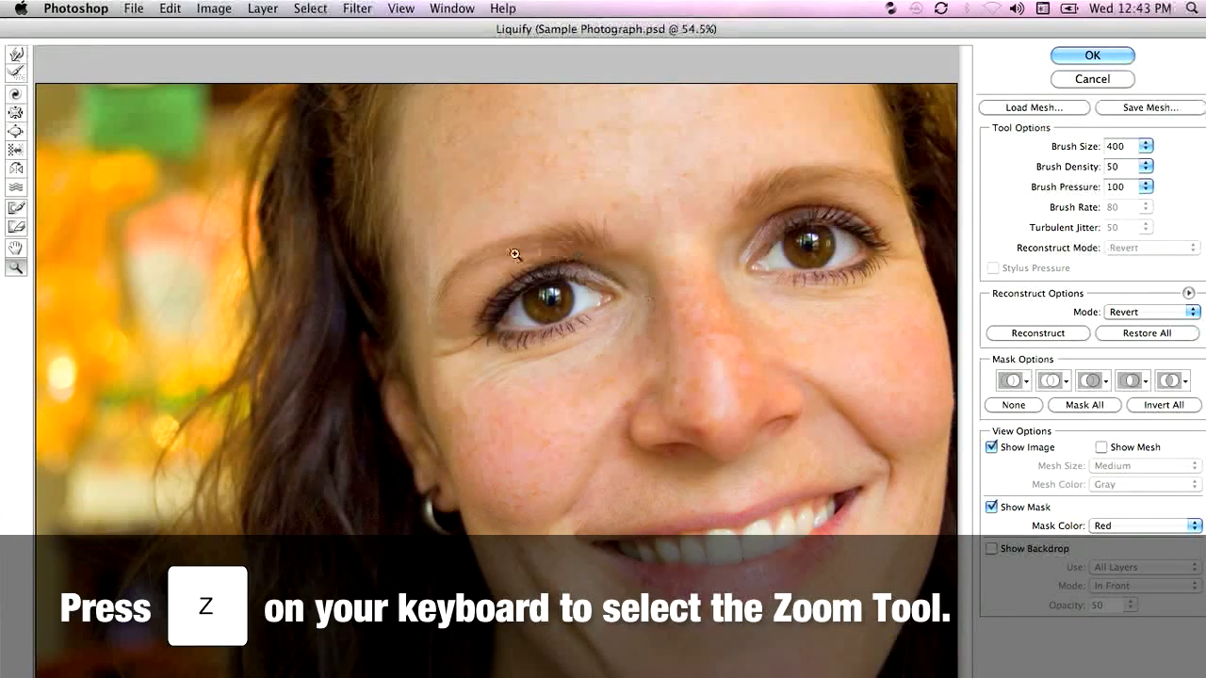
{"action": "left_click_drag", "start_coordinate": [459, 241], "coordinate": [704, 422]}
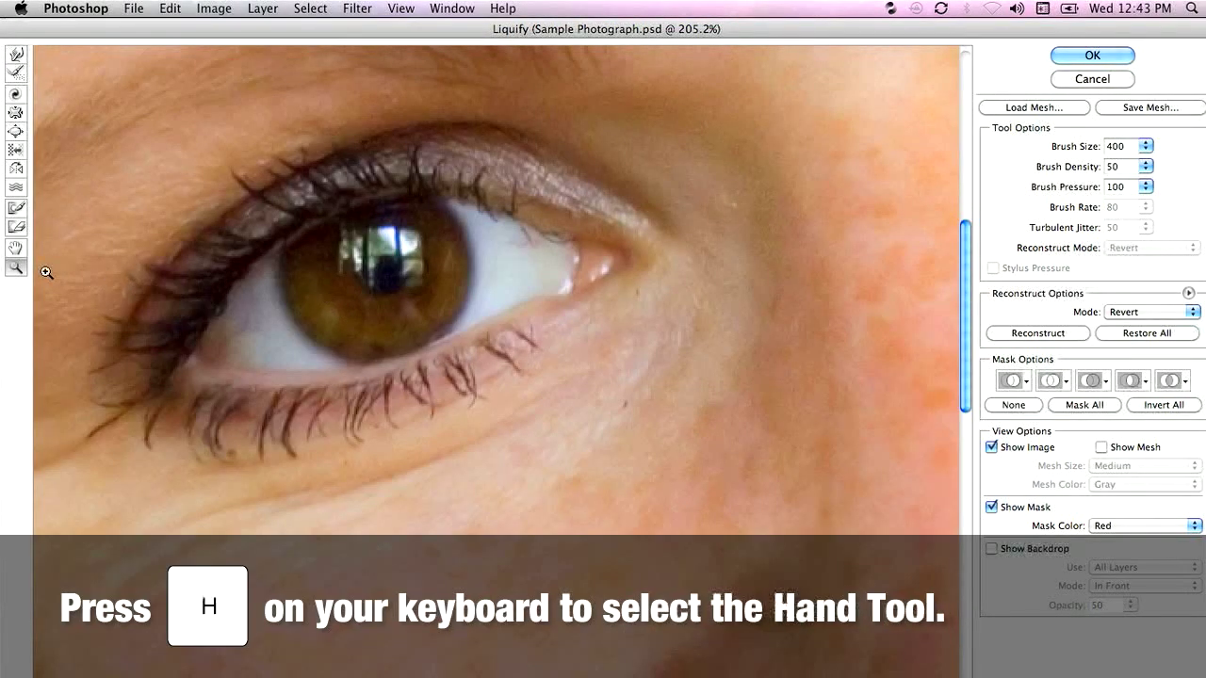
{"action": "key", "text": "h"}
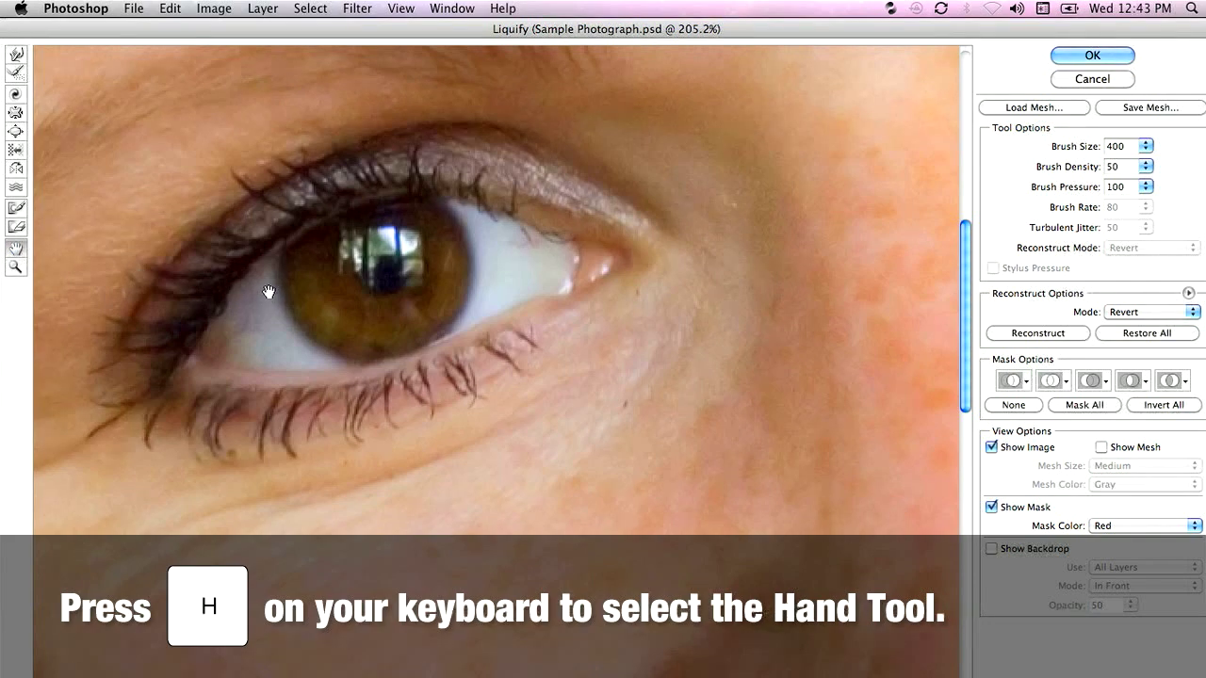
{"action": "mouse_move", "coordinate": [268, 286]}
{"action": "left_mouse_down"}
{"action": "mouse_move", "coordinate": [271, 306]}
{"action": "mouse_move", "coordinate": [322, 334]}
{"action": "mouse_move", "coordinate": [527, 396]}
{"action": "mouse_move", "coordinate": [503, 440]}
{"action": "mouse_move", "coordinate": [377, 352]}
{"action": "mouse_move", "coordinate": [390, 361]}
{"action": "mouse_move", "coordinate": [449, 342]}
{"action": "mouse_move", "coordinate": [390, 323]}
{"action": "mouse_move", "coordinate": [396, 279]}
{"action": "mouse_move", "coordinate": [398, 323]}
{"action": "left_mouse_up"}
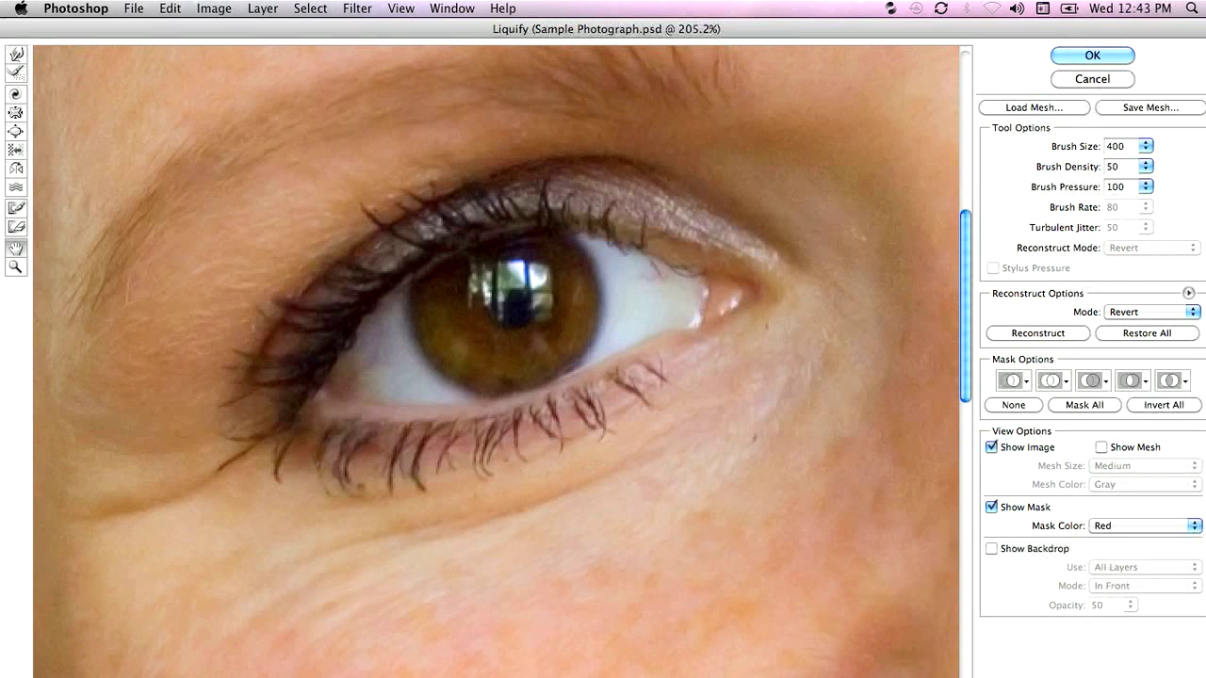
{"action": "left_click", "coordinate": [95, 673]}
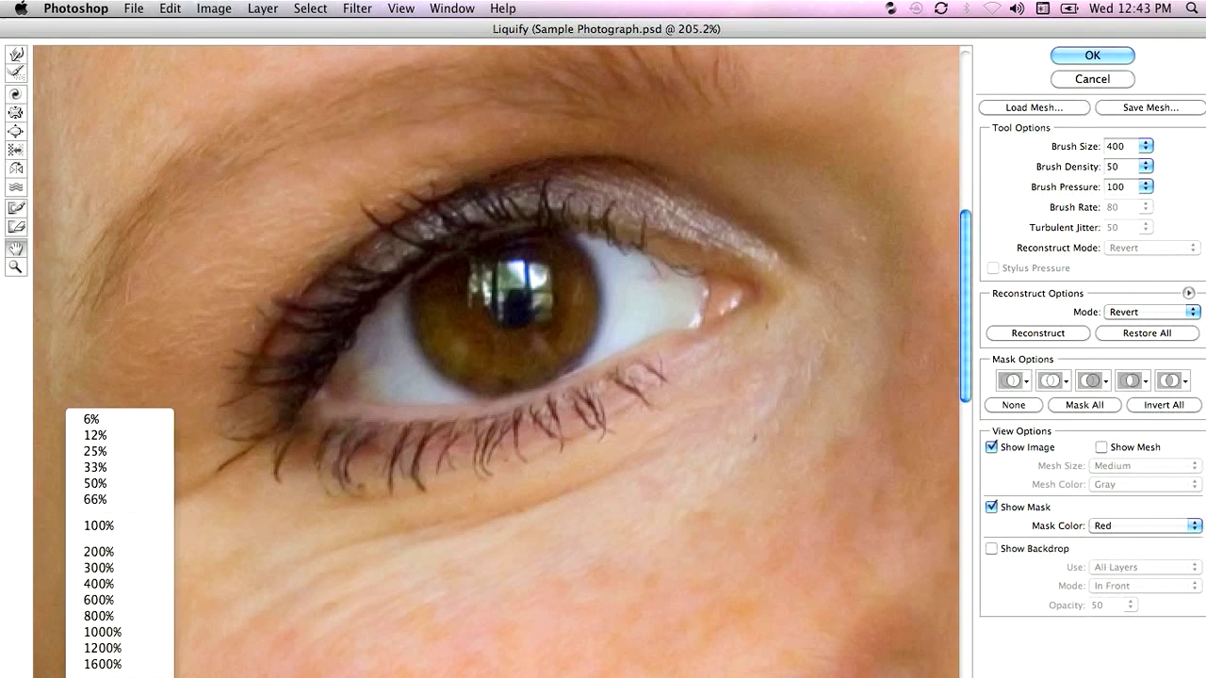
{"action": "left_click", "coordinate": [115, 451]}
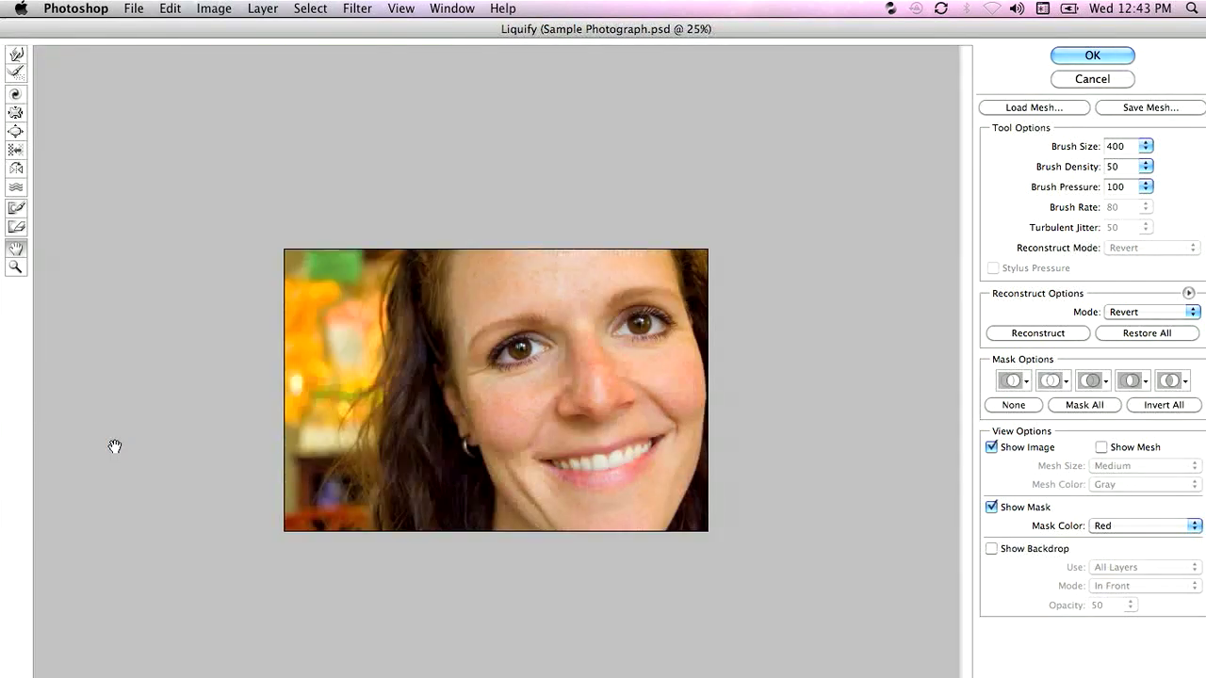
{"action": "left_click", "coordinate": [94, 673]}
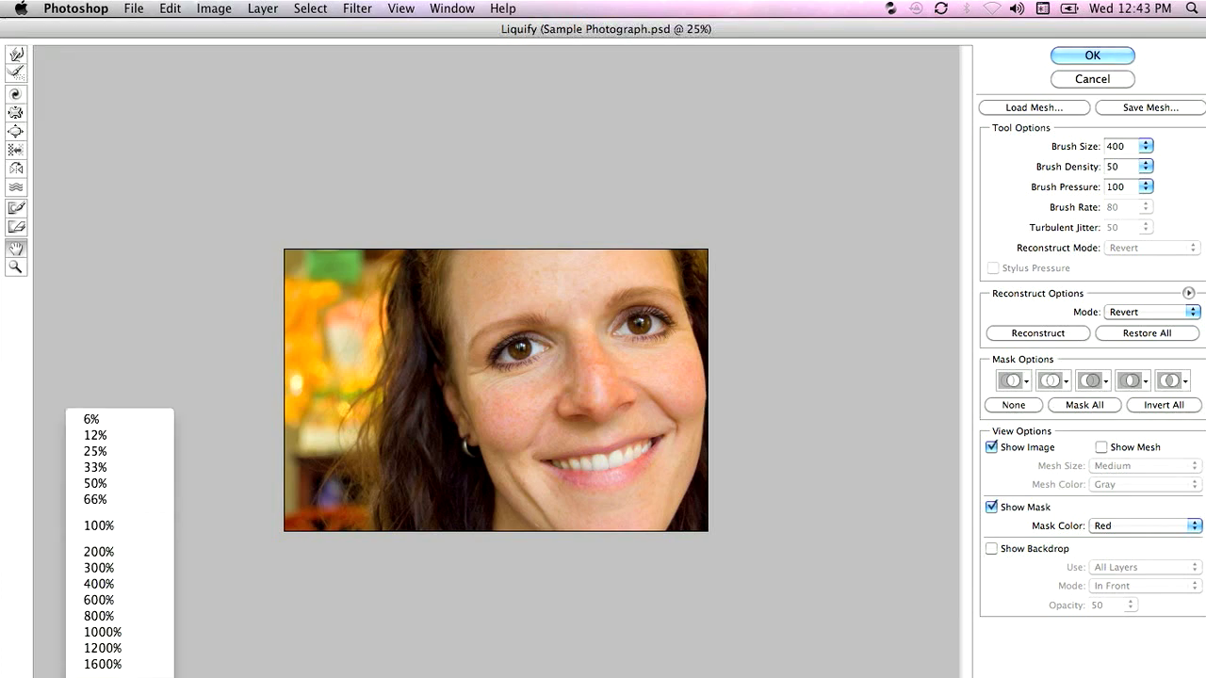
{"action": "left_click", "coordinate": [130, 483]}
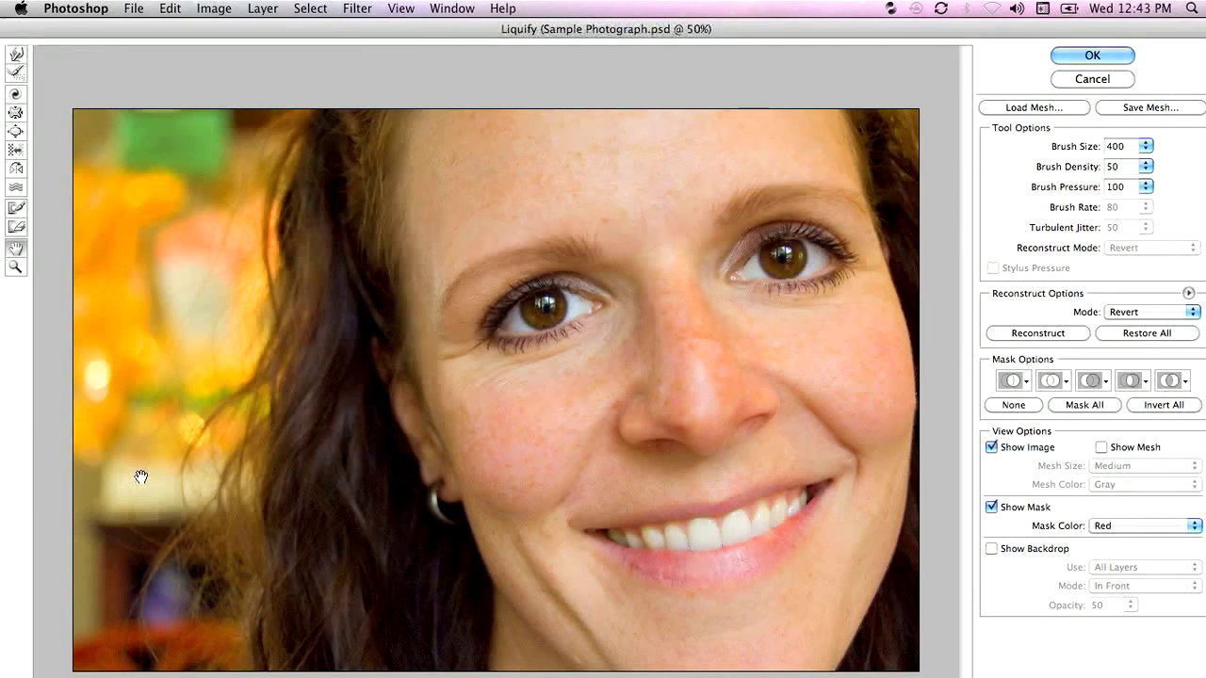
{"action": "left_click", "coordinate": [1089, 56]}
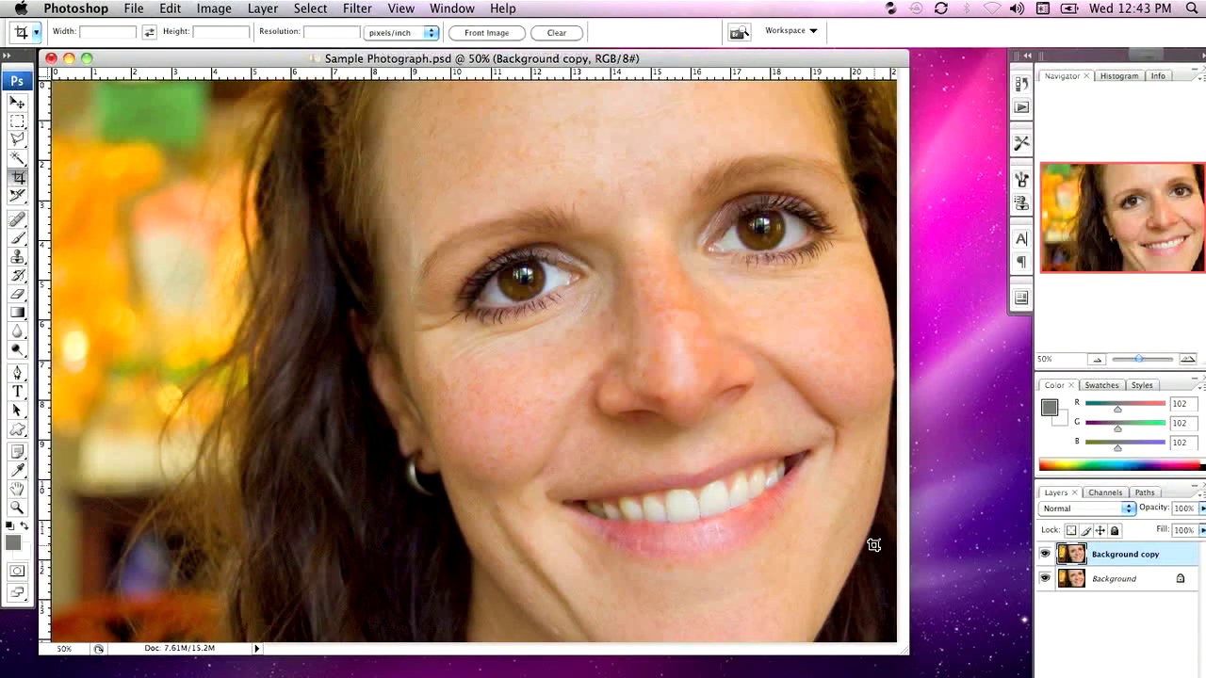
{"action": "left_click", "coordinate": [1046, 556]}
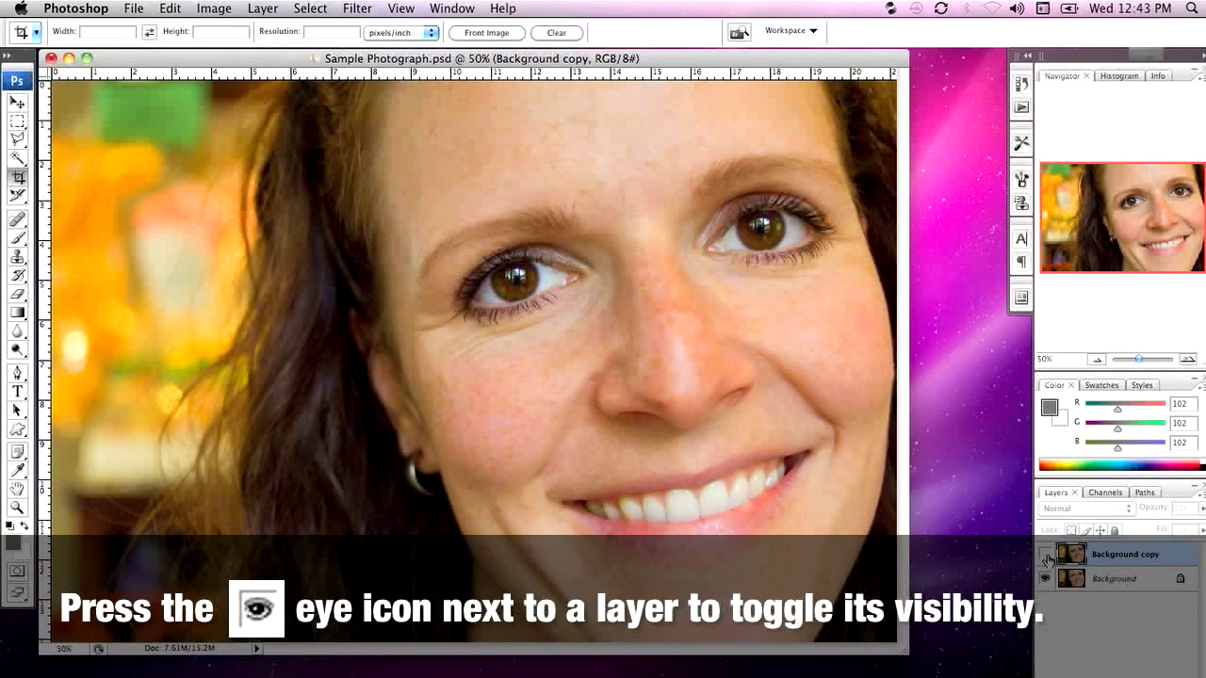
{"action": "left_click", "coordinate": [1046, 555]}
{"action": "left_click", "coordinate": [1046, 555]}
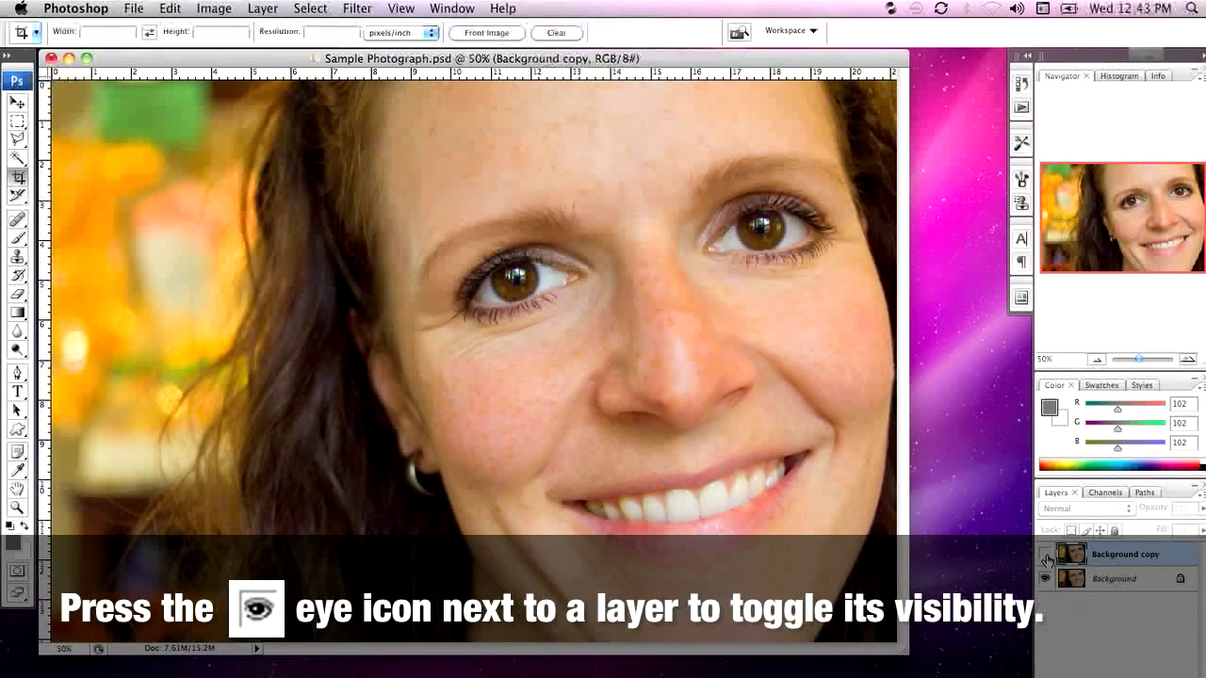
{"action": "left_click", "coordinate": [1046, 556]}
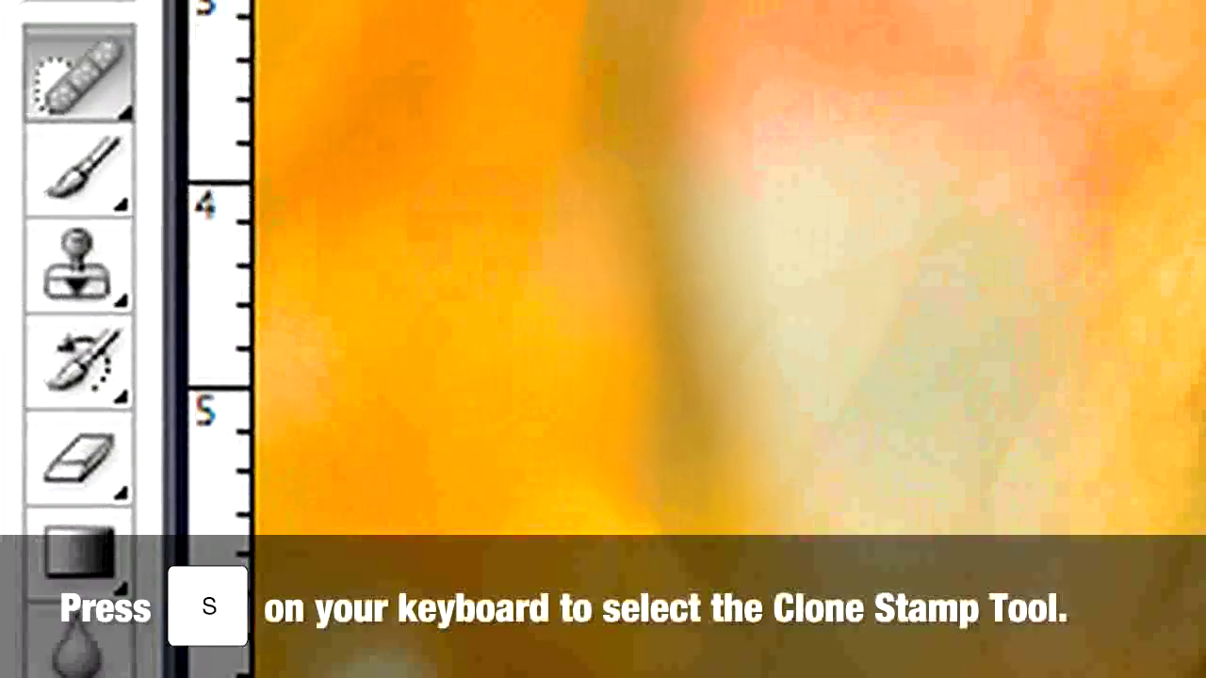
Step: Select the Clone Stamp and zoom in on the orange blemish above the left eyebrow
{"action": "left_click", "coordinate": [45, 273]}
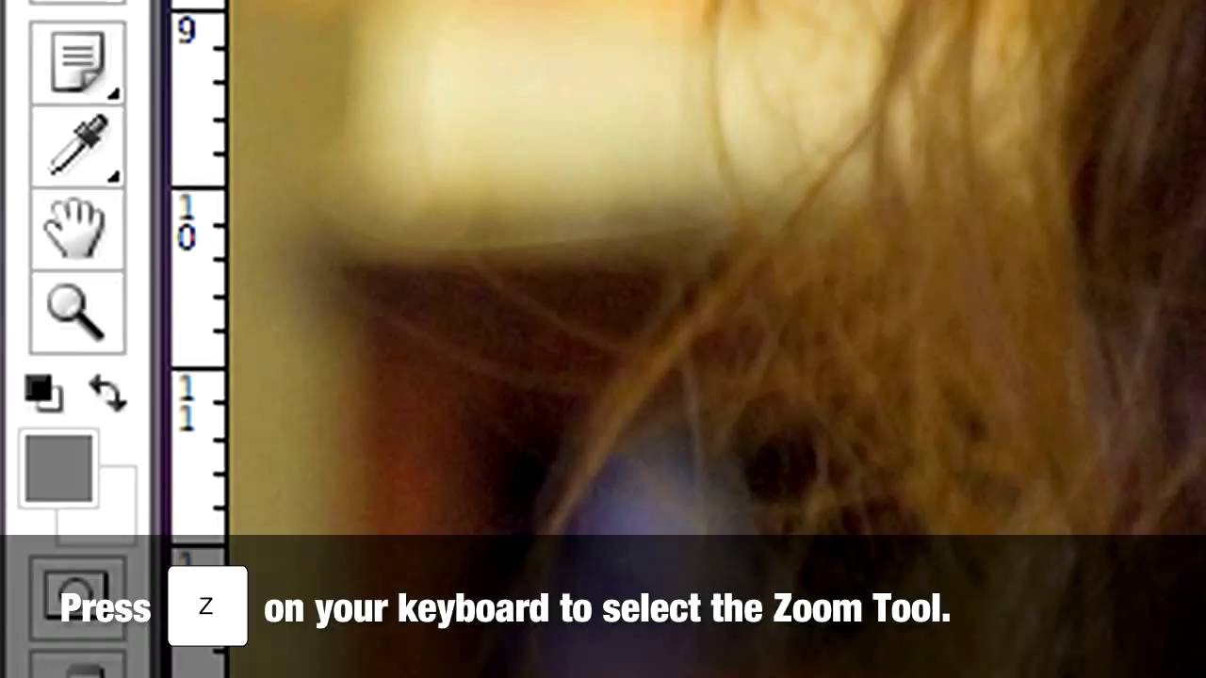
{"action": "key", "text": "z"}
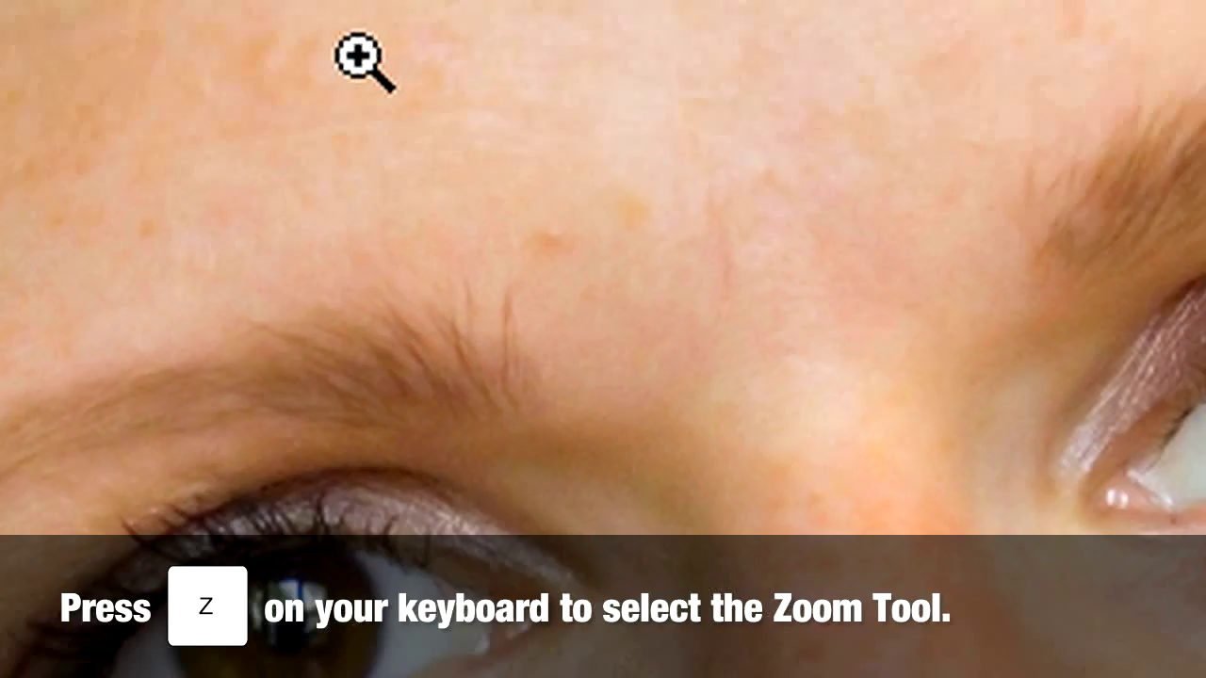
{"action": "left_click_drag", "start_coordinate": [357, 59], "coordinate": [859, 493]}
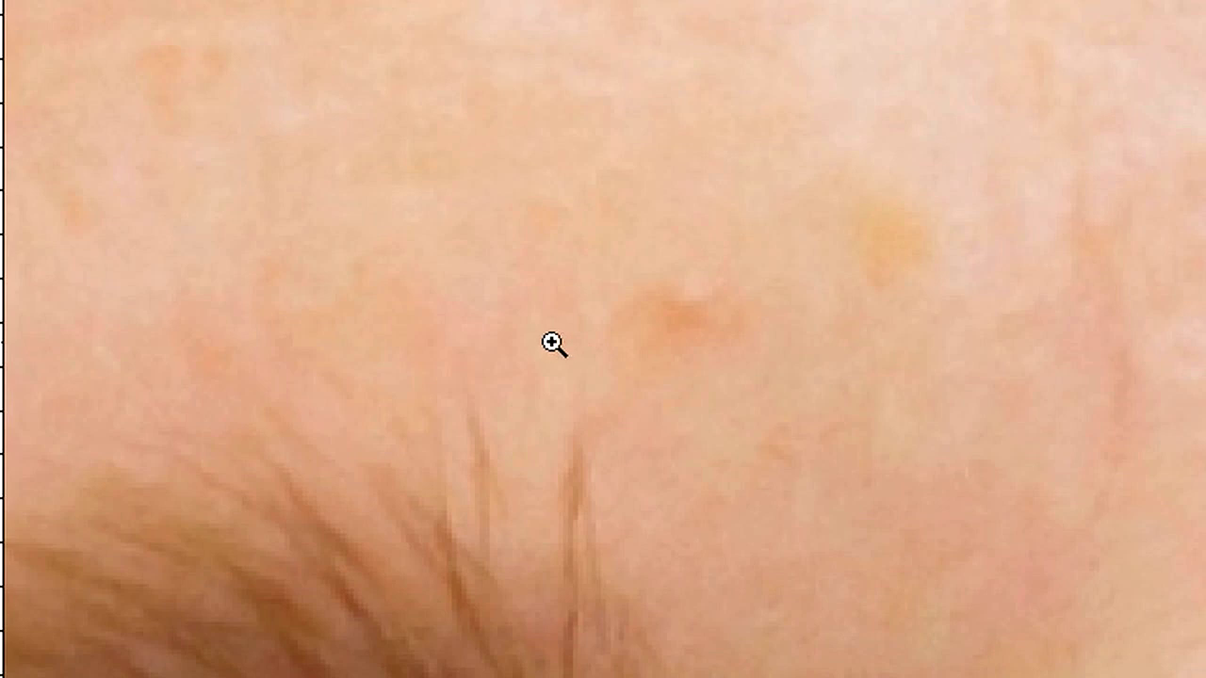
Step: Size the Clone Stamp brush to 60 pixels to fit over the blemish
{"action": "key", "text": "j"}
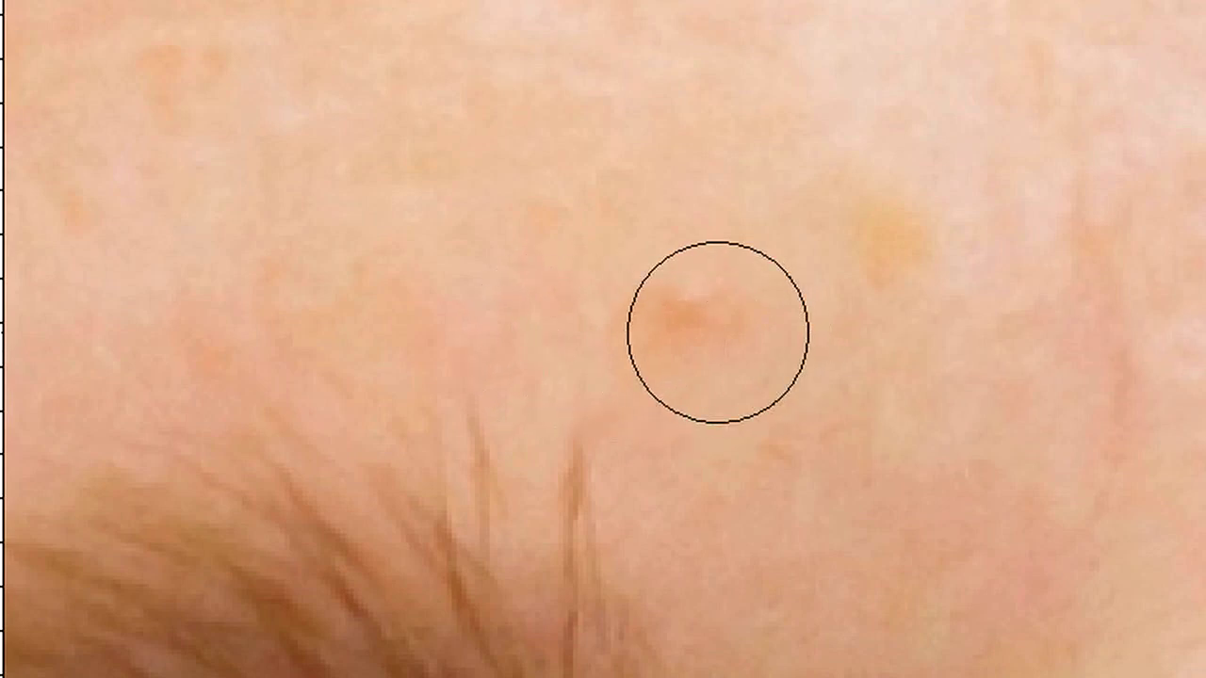
{"action": "key", "text": "bracketright"}
{"action": "key", "text": "bracketright"}
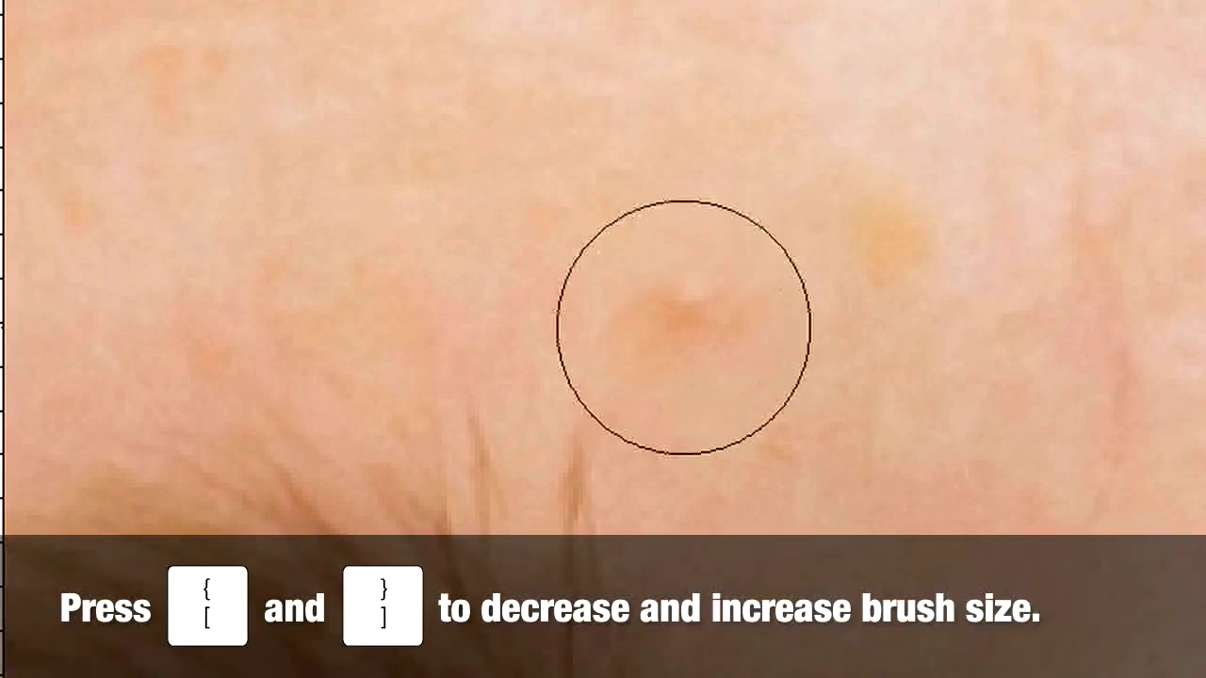
{"action": "key", "text": "bracketleft"}
{"action": "key", "text": "bracketleft"}
{"action": "key", "text": "bracketleft"}
{"action": "key", "text": "bracketright"}
{"action": "key", "text": "bracketright"}
{"action": "key", "text": "bracketleft"}
{"action": "key", "text": "bracketright"}
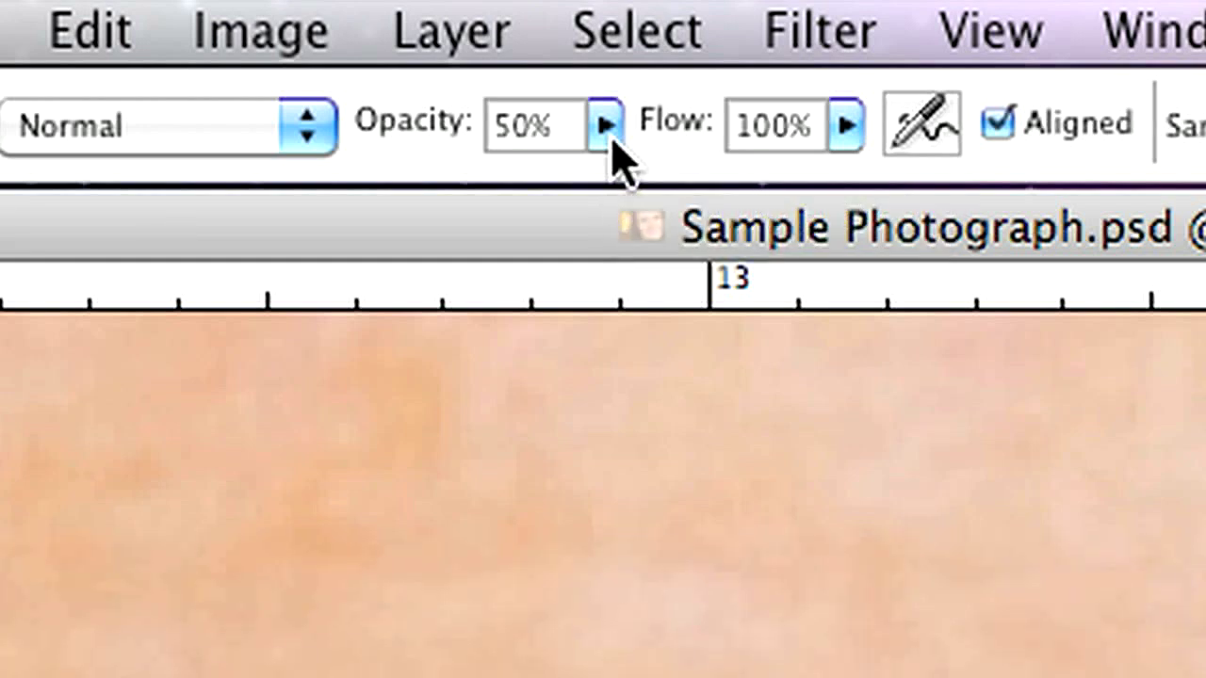
{"action": "key", "text": "1"}
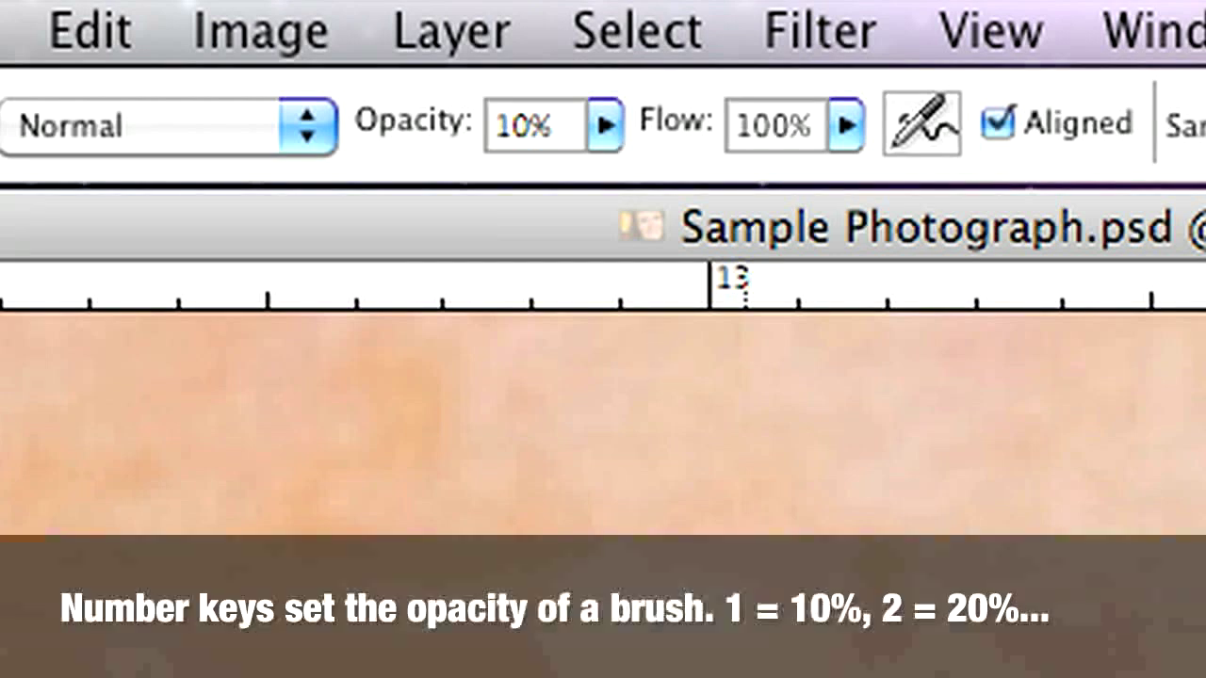
{"action": "key", "text": "2"}
{"action": "key", "text": "3"}
{"action": "key", "text": "0"}
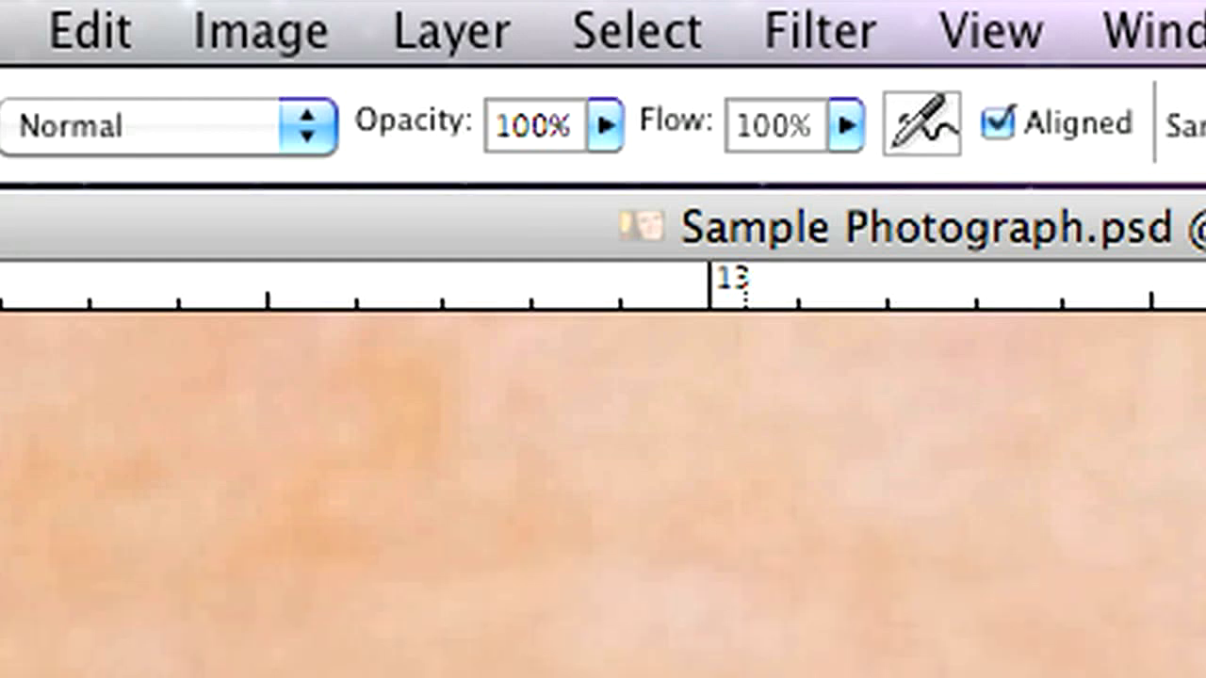
{"action": "key", "text": "5"}
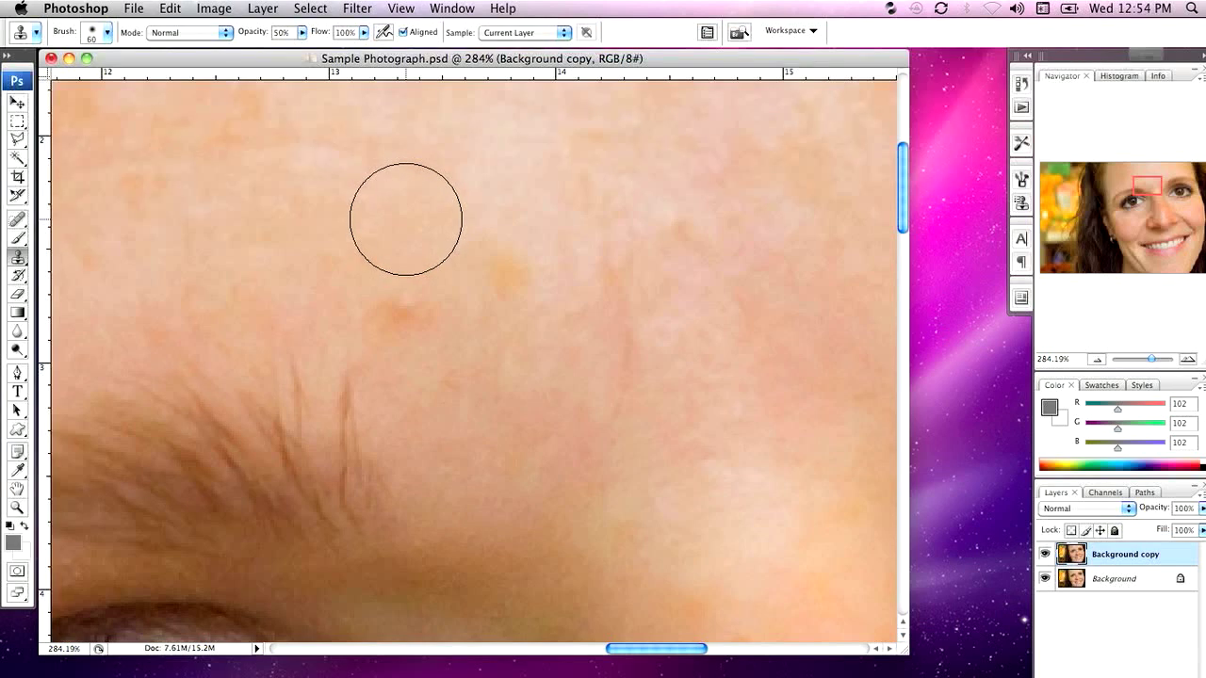
Step: Clone clean skin from above over the forehead blemish, then zoom the view to 50%
{"action": "key", "text": "alt"}
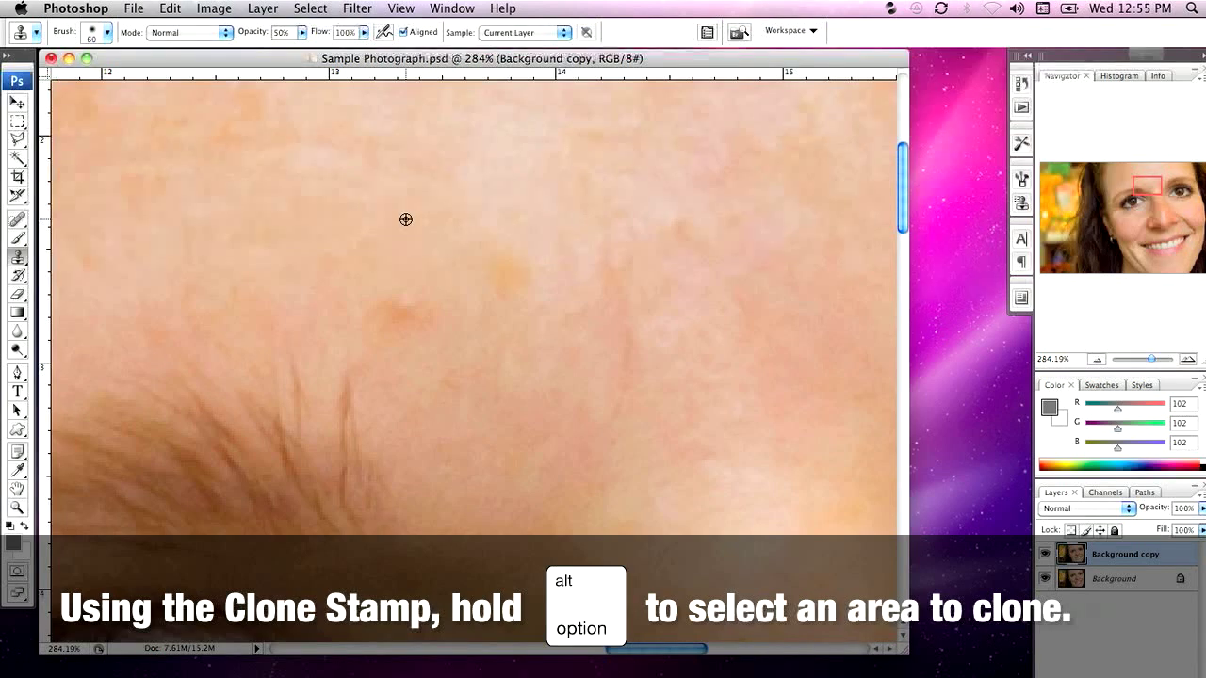
{"action": "left_click", "coordinate": [405, 219], "text": "alt"}
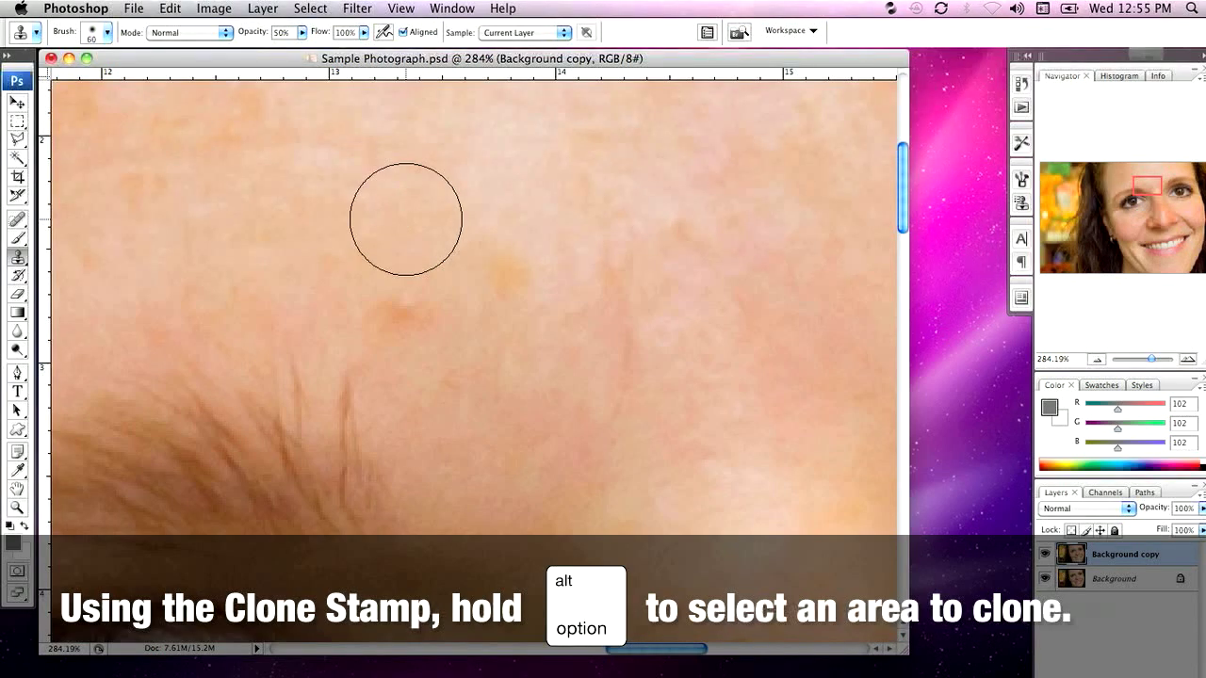
{"action": "key", "text": "alt"}
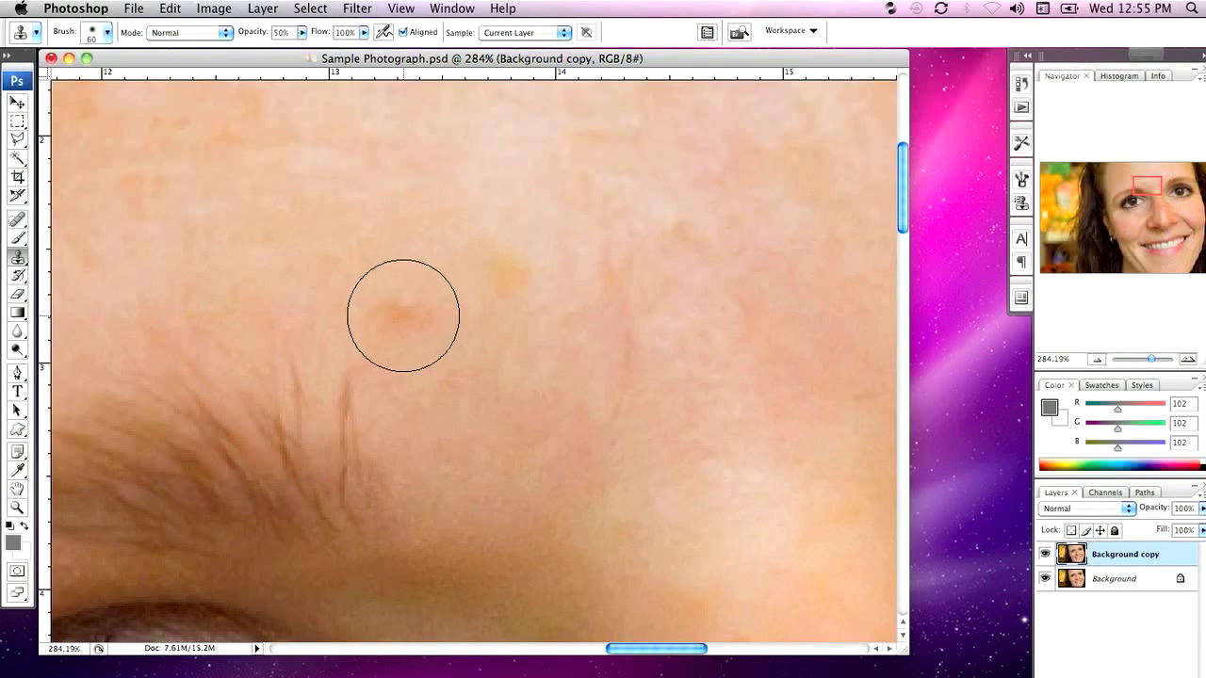
{"action": "left_click", "coordinate": [403, 316]}
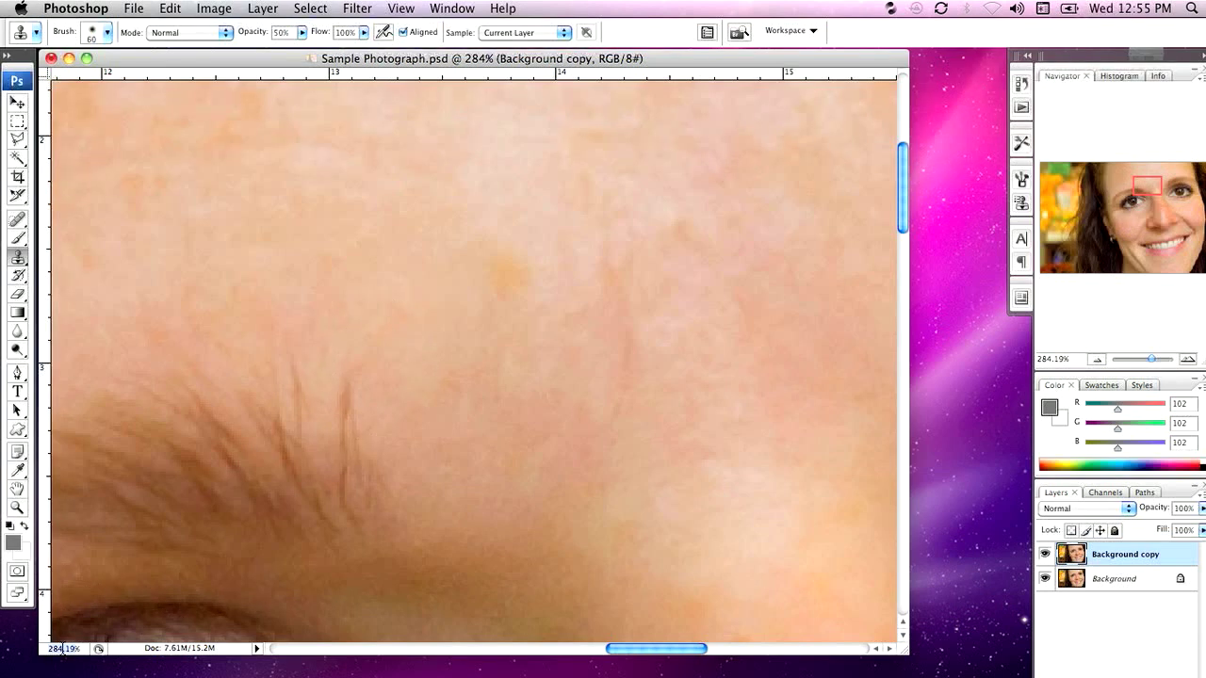
{"action": "type", "text": "50"}
{"action": "key", "text": "Return"}
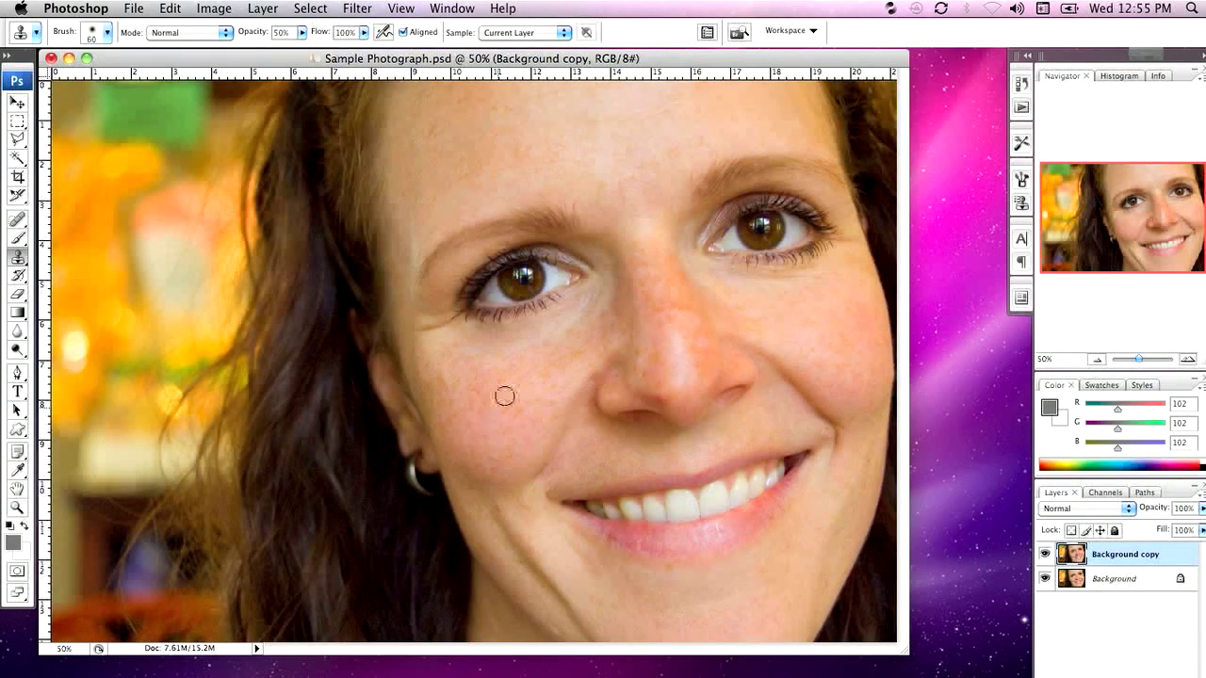
Step: Enlarge the brush, sample the left eye, and stamp it four times onto the mid-forehead
{"action": "key", "text": "bracketright"}
{"action": "key", "text": "bracketright"}
{"action": "key", "text": "bracketright"}
{"action": "key", "text": "bracketright"}
{"action": "key", "text": "bracketright"}
{"action": "key", "text": "bracketright"}
{"action": "key", "text": "bracketright"}
{"action": "key", "text": "bracketright"}
{"action": "key", "text": "bracketright"}
{"action": "key", "text": "bracketright"}
{"action": "key", "text": "bracketright"}
{"action": "key", "text": "bracketright"}
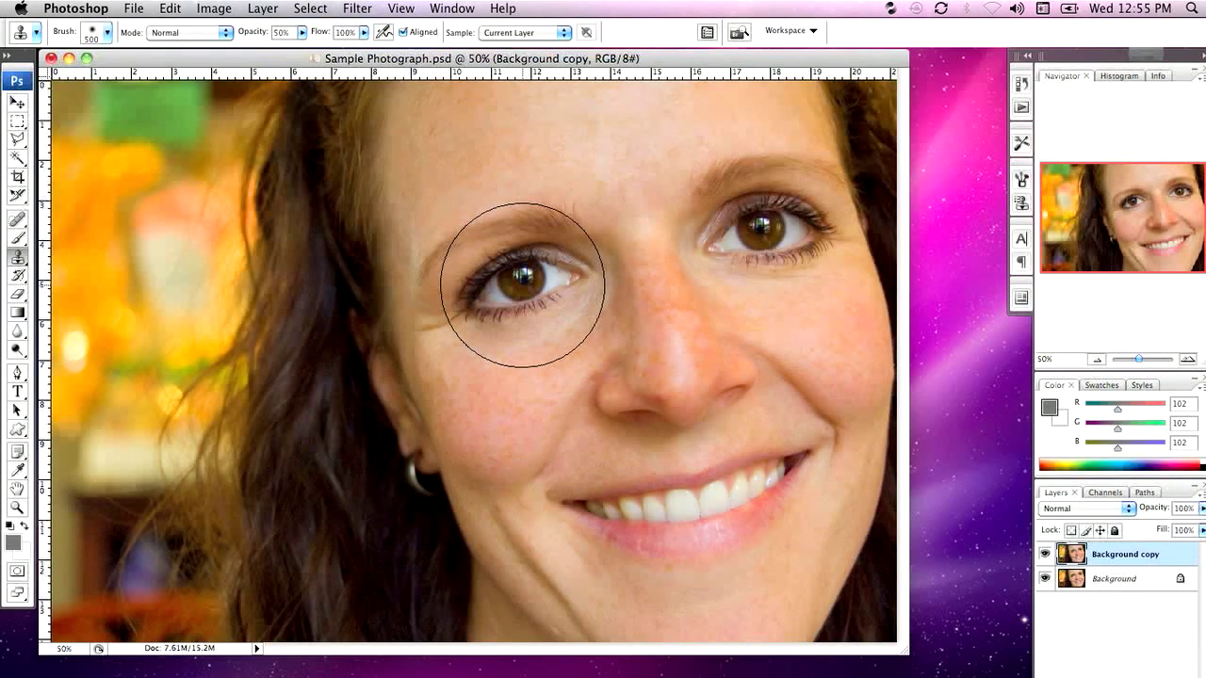
{"action": "left_click", "coordinate": [521, 279], "text": "alt"}
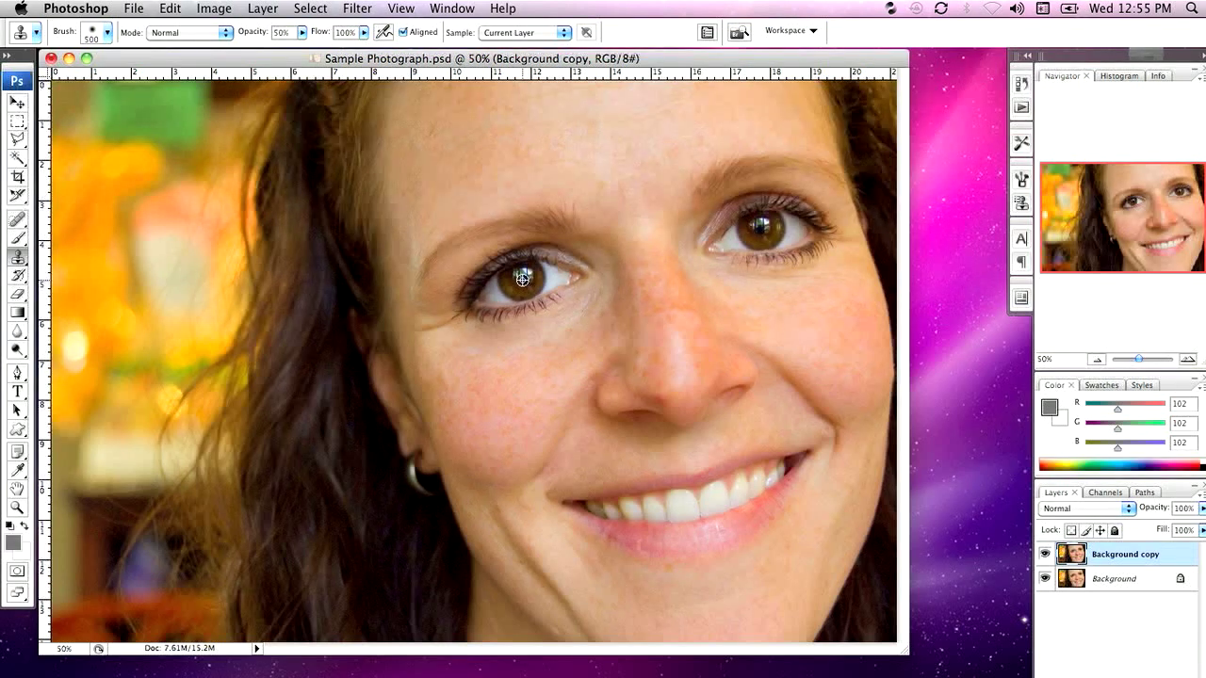
{"action": "left_click", "coordinate": [609, 161]}
{"action": "left_click", "coordinate": [609, 162]}
{"action": "left_click", "coordinate": [609, 161]}
{"action": "left_click", "coordinate": [609, 161]}
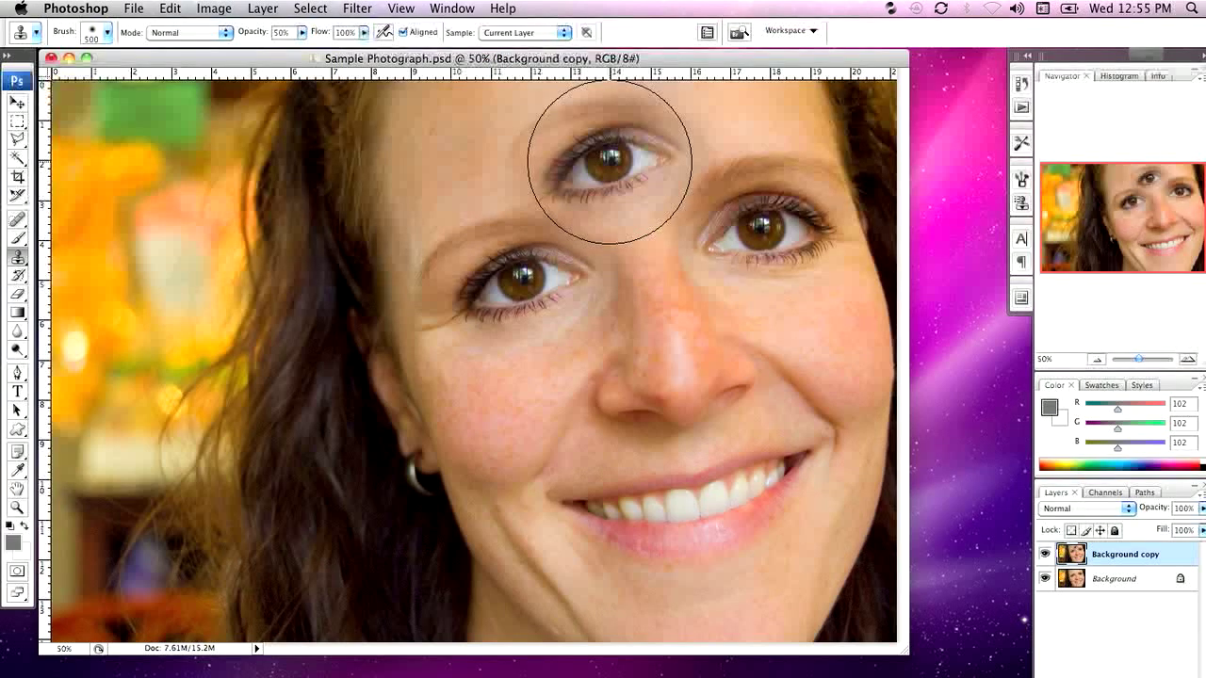
{"action": "left_click", "coordinate": [453, 9]}
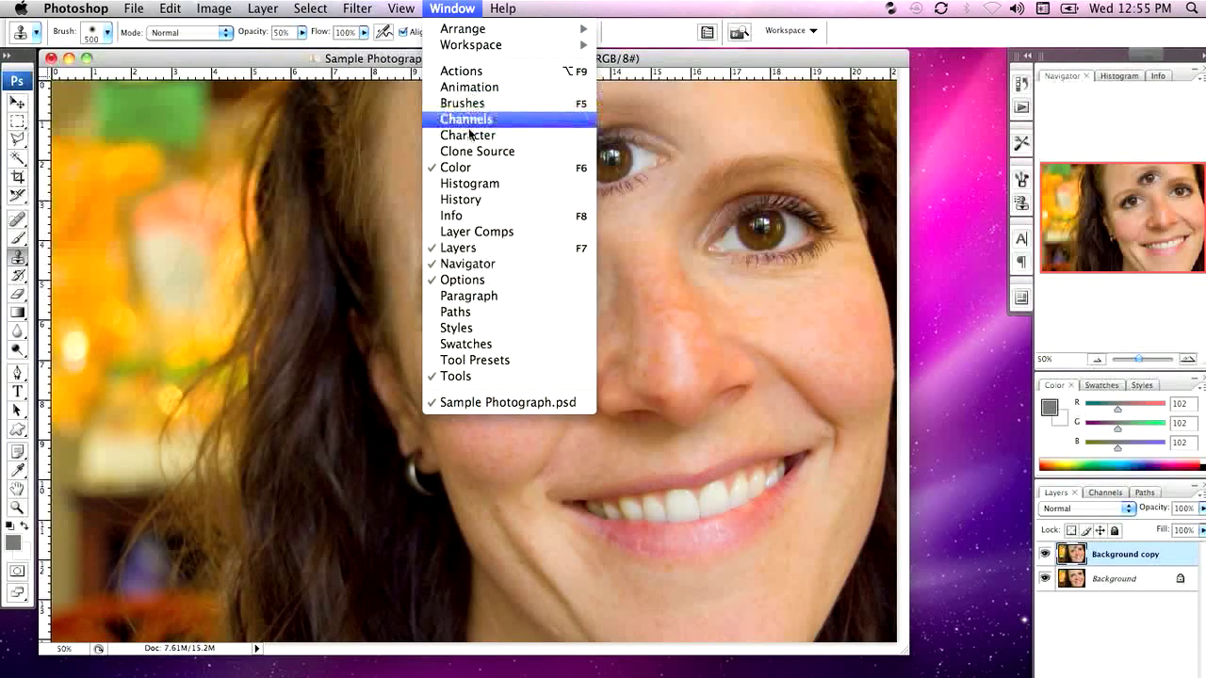
Step: In the History panel, step back to the second clone stroke so the forehead eye disappears
{"action": "left_click", "coordinate": [468, 202]}
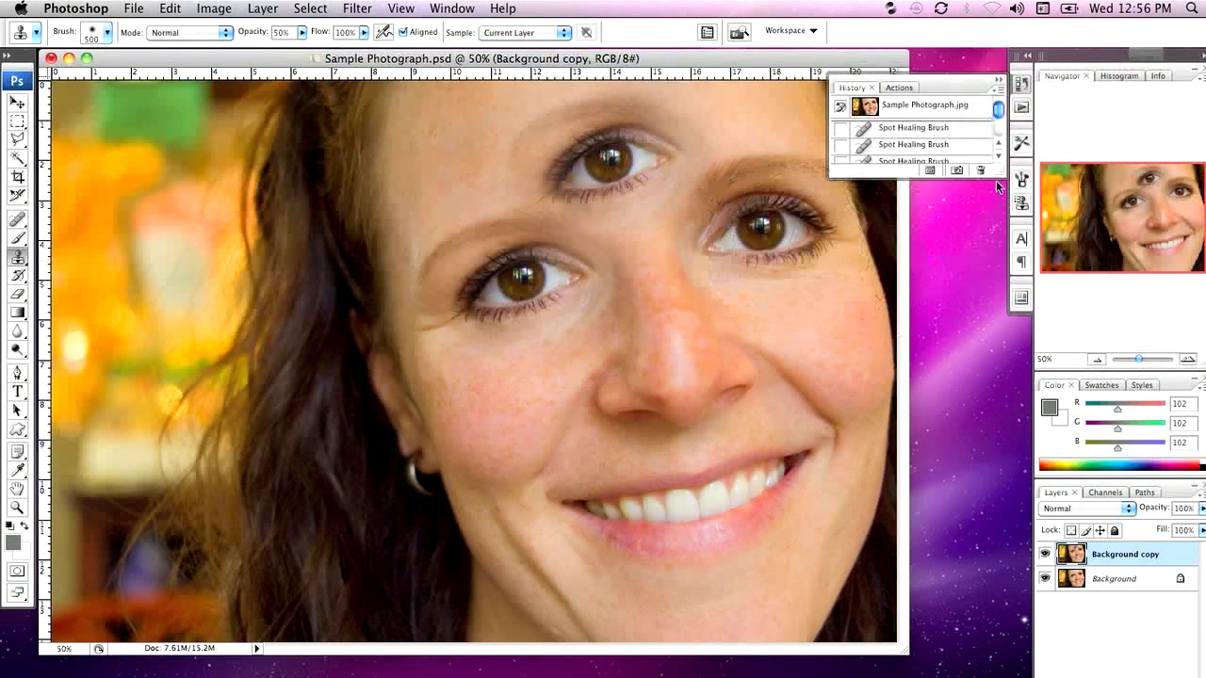
{"action": "left_click_drag", "start_coordinate": [986, 180], "coordinate": [979, 499]}
{"action": "left_click", "coordinate": [930, 432]}
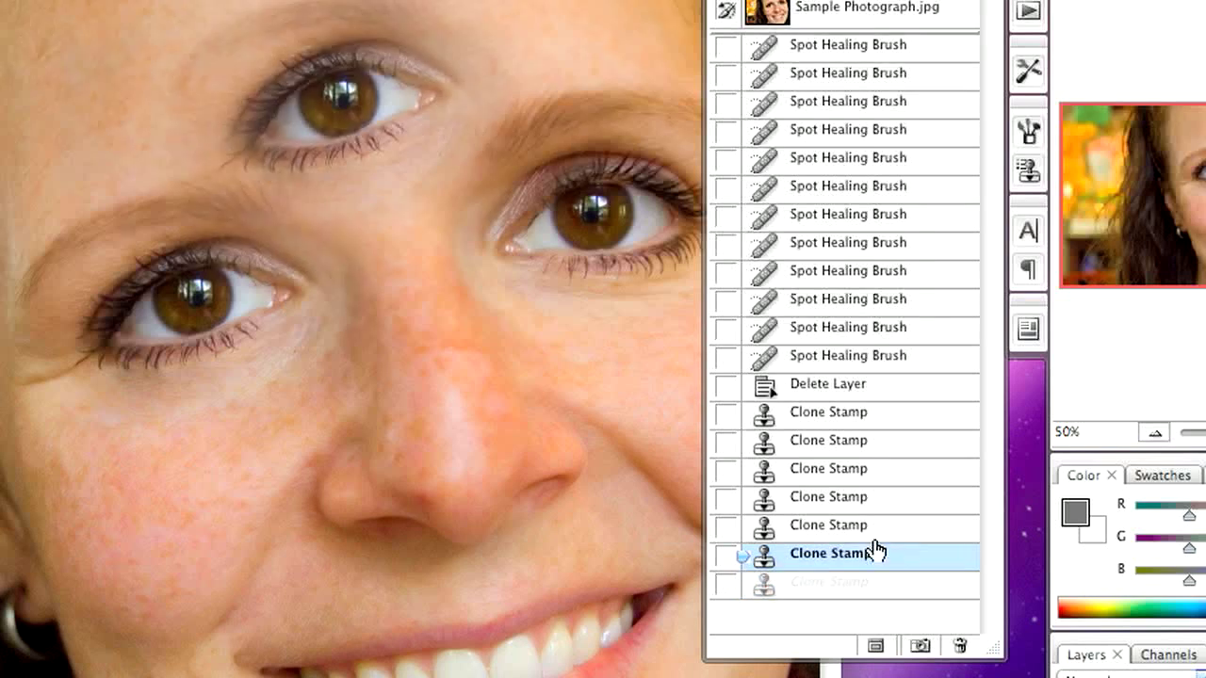
{"action": "left_click", "coordinate": [929, 414]}
{"action": "left_click", "coordinate": [866, 496]}
{"action": "left_click", "coordinate": [866, 468]}
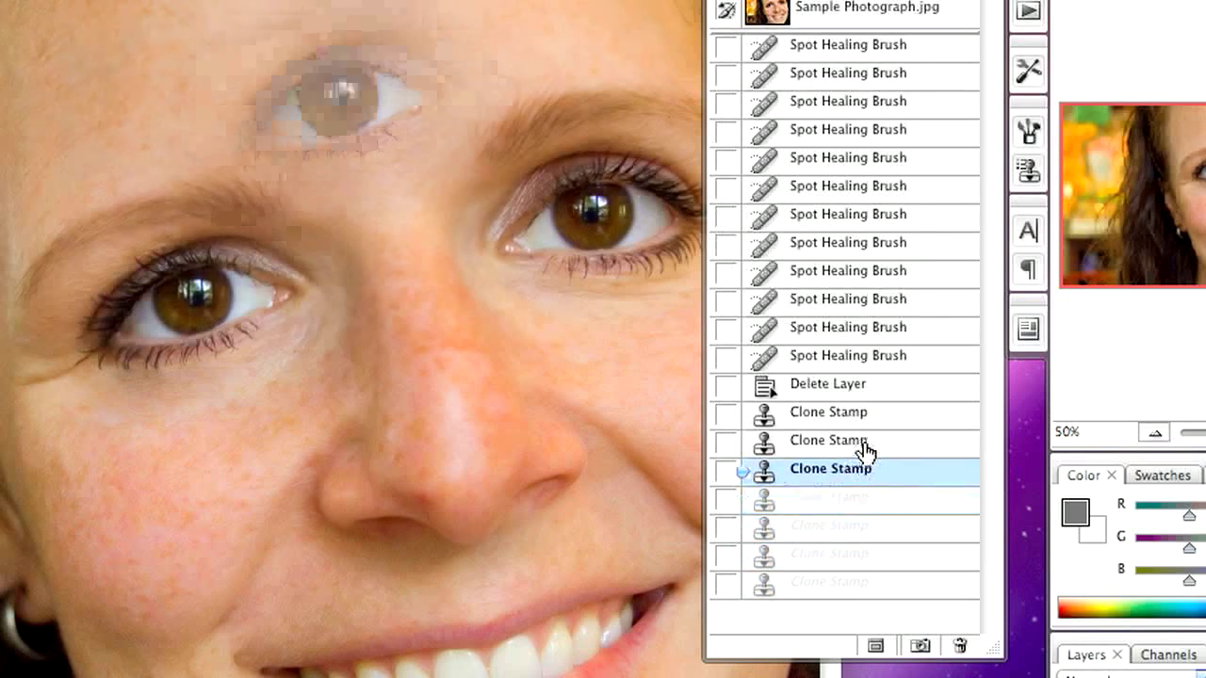
{"action": "left_click", "coordinate": [866, 446]}
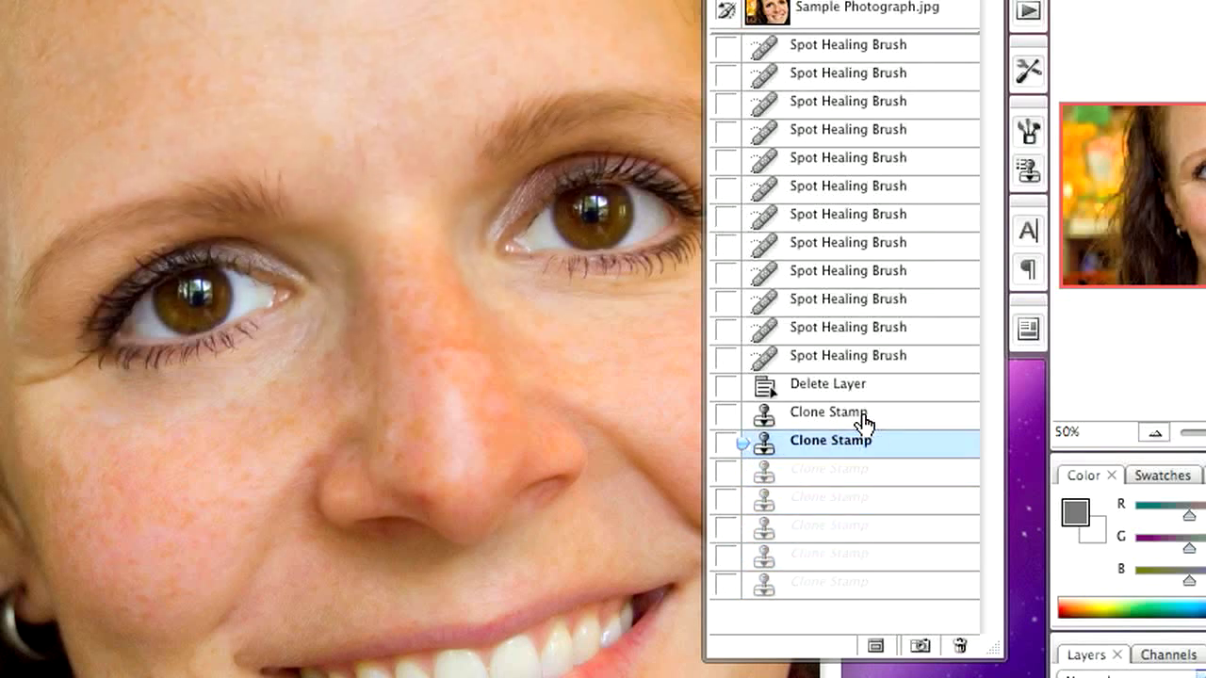